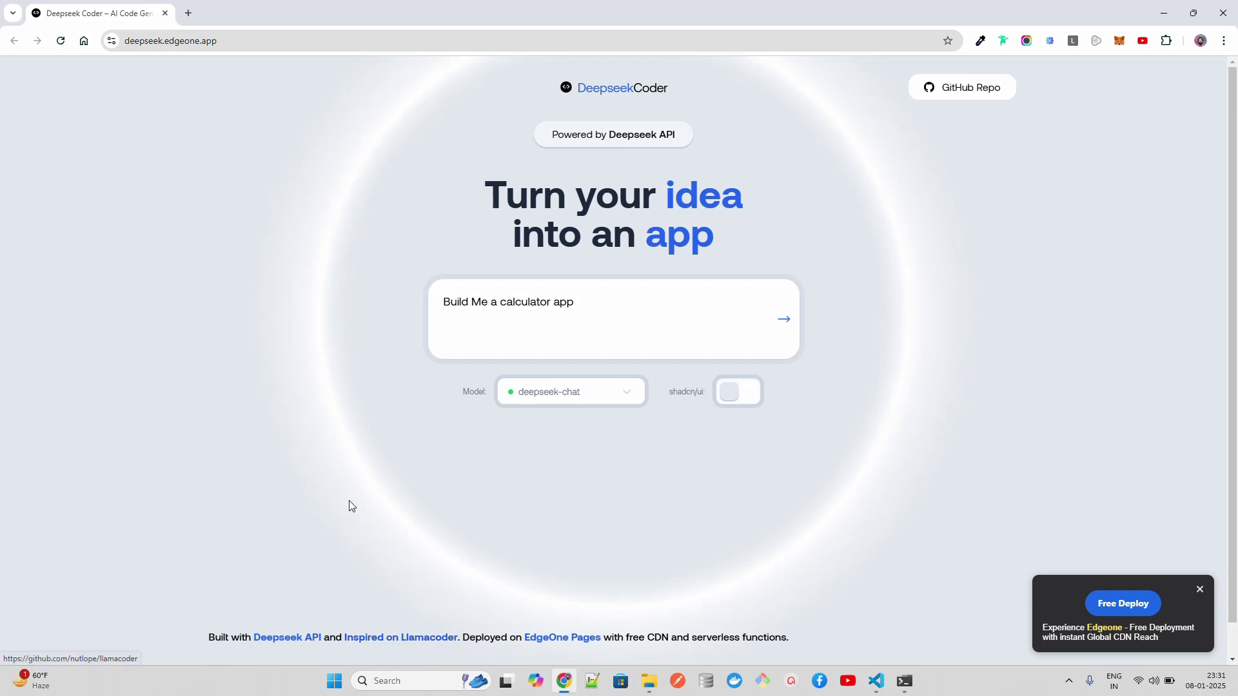
# Open the Llamacoder credit link in a new tab, browse its repo, then return to Deepseek Coder
pyautogui.rightClick(421, 639)
pyautogui.press('Escape')
pyautogui.click(246, 13)
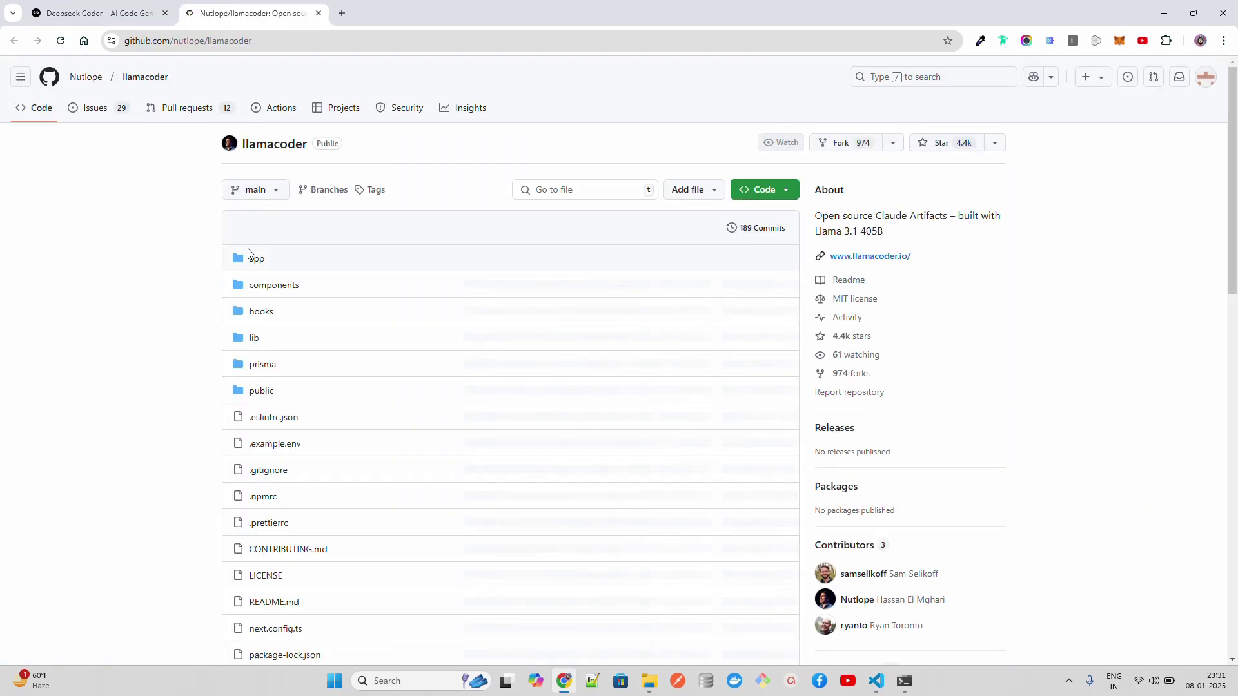
pyautogui.scroll(-3, 248, 255)
pyautogui.scroll(-1, 290, 388)
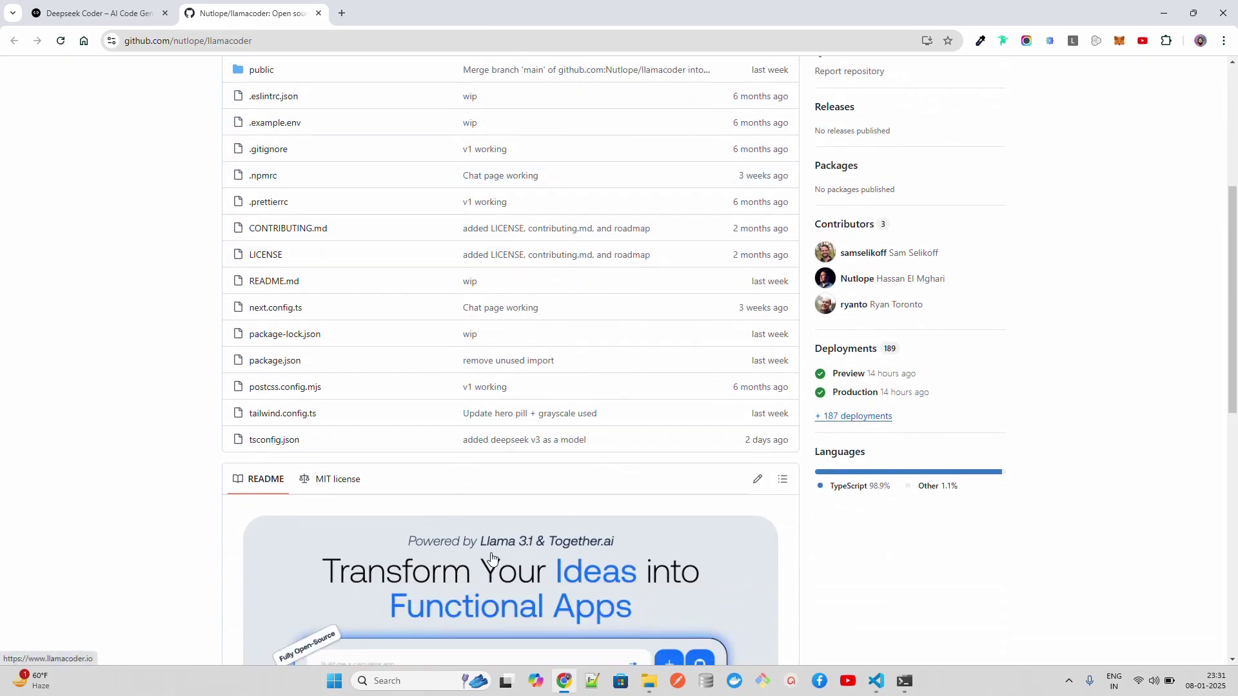
pyautogui.click(97, 13)
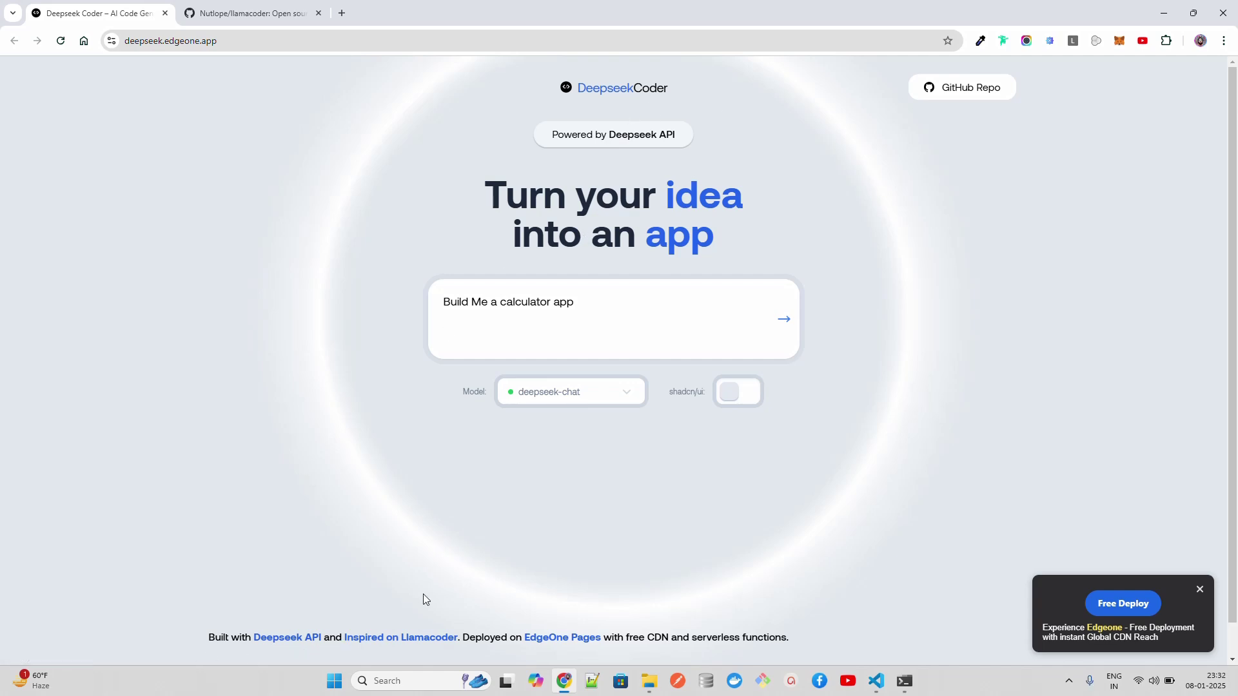
# Submit the 'Build Me a calculator app' request using the deepseek-chat model
pyautogui.click(784, 319)
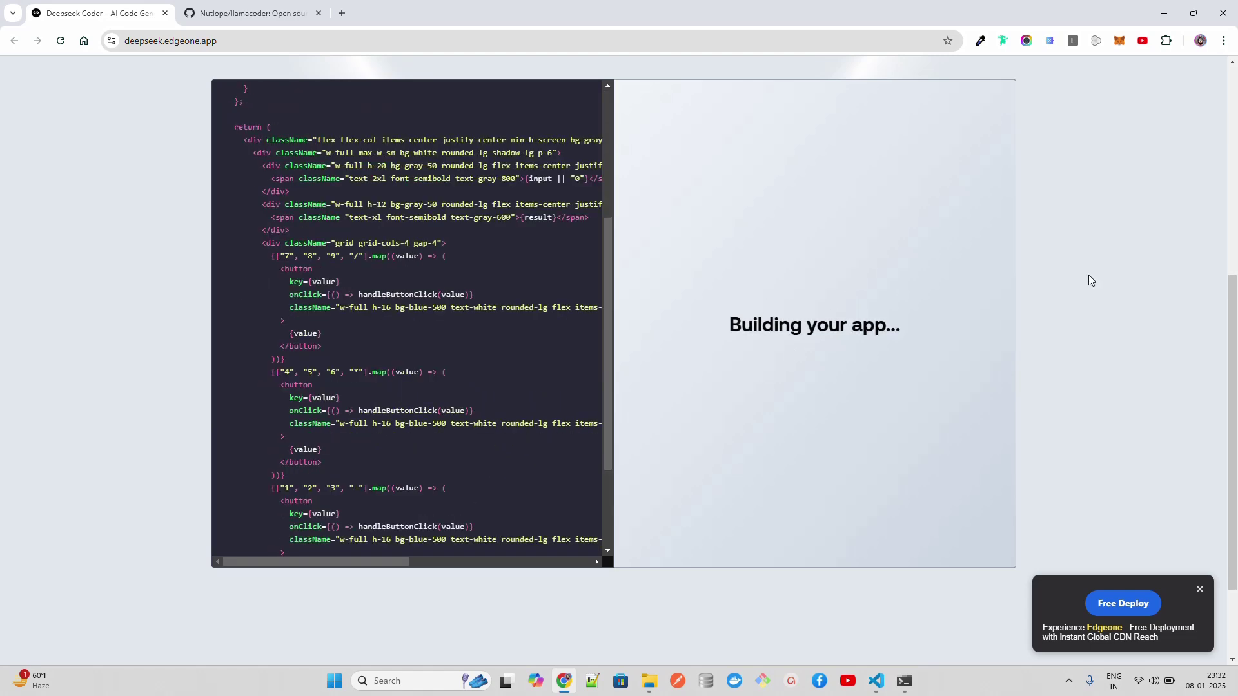
pyautogui.scroll(5, 1088, 275)
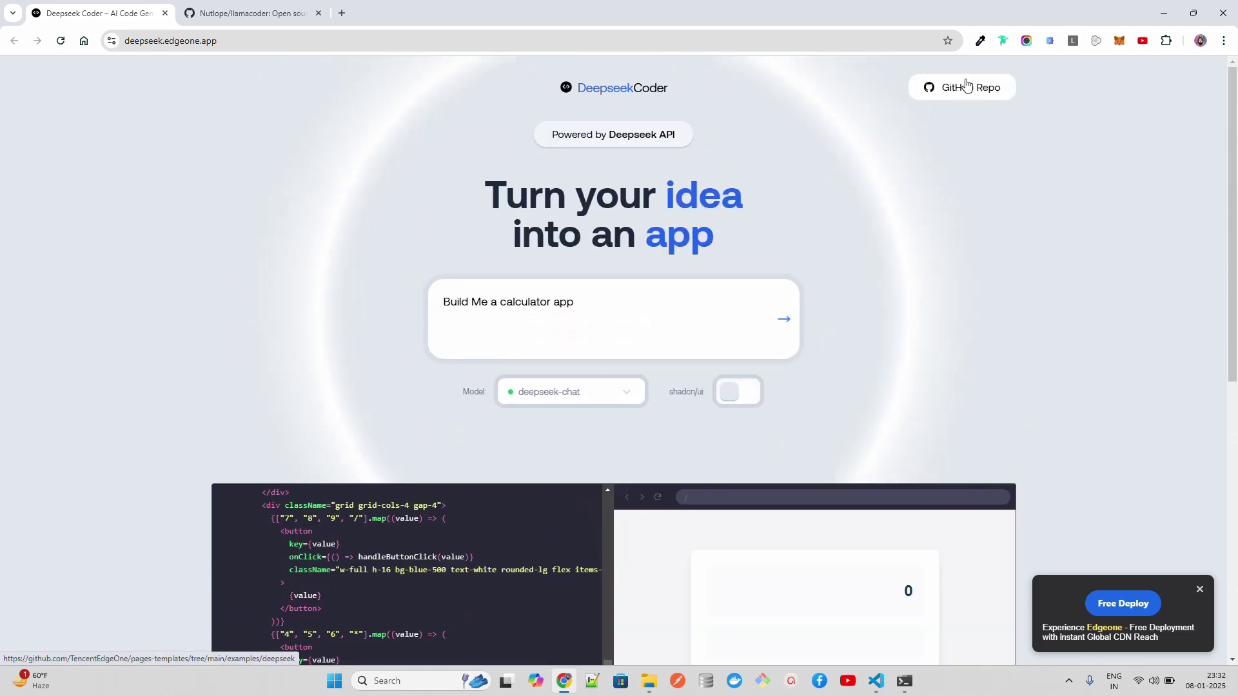
# Open the project's GitHub repo link in a new tab and switch to it
pyautogui.rightClick(977, 90)
pyautogui.press('Escape')
pyautogui.keyDown('ctrl'); pyautogui.click(989, 96); pyautogui.keyUp('ctrl')
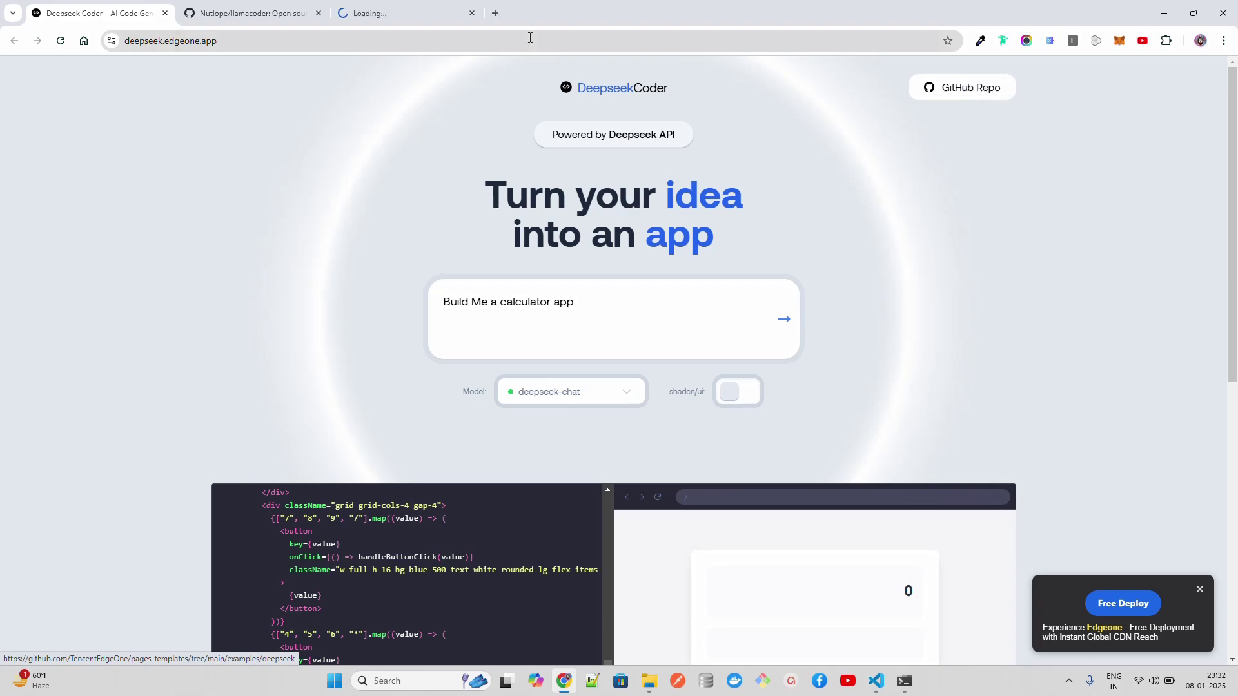
pyautogui.click(406, 12)
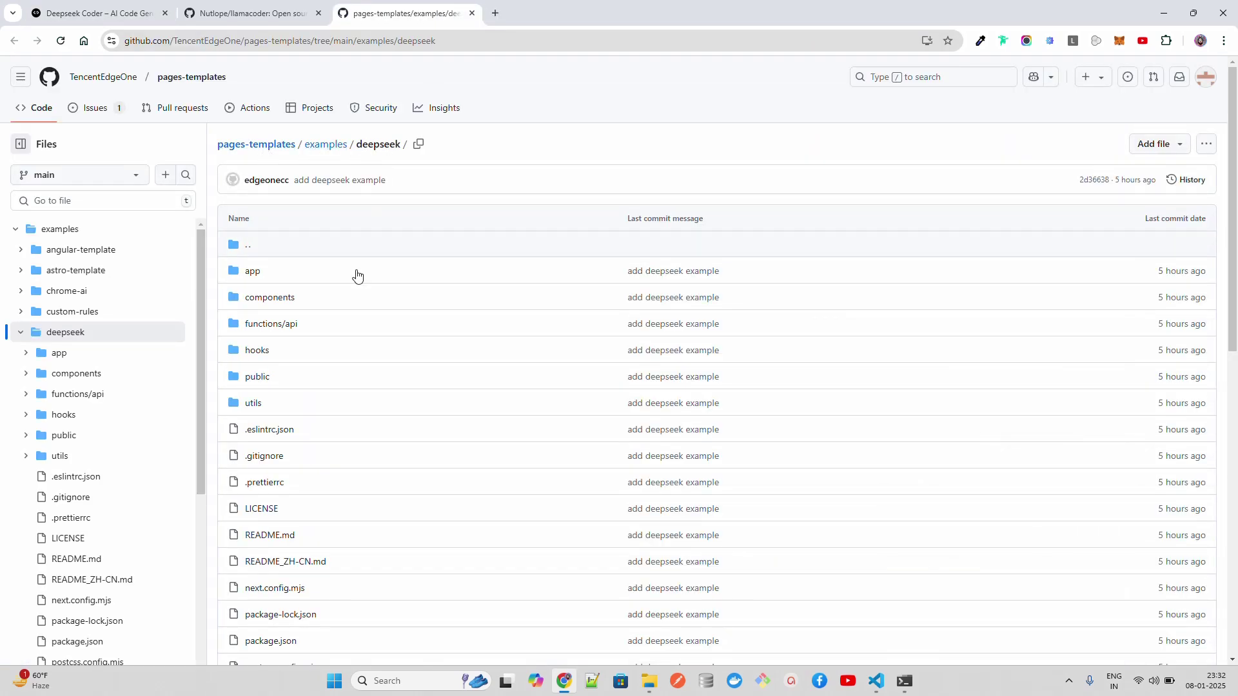
pyautogui.scroll(-5, 357, 277)
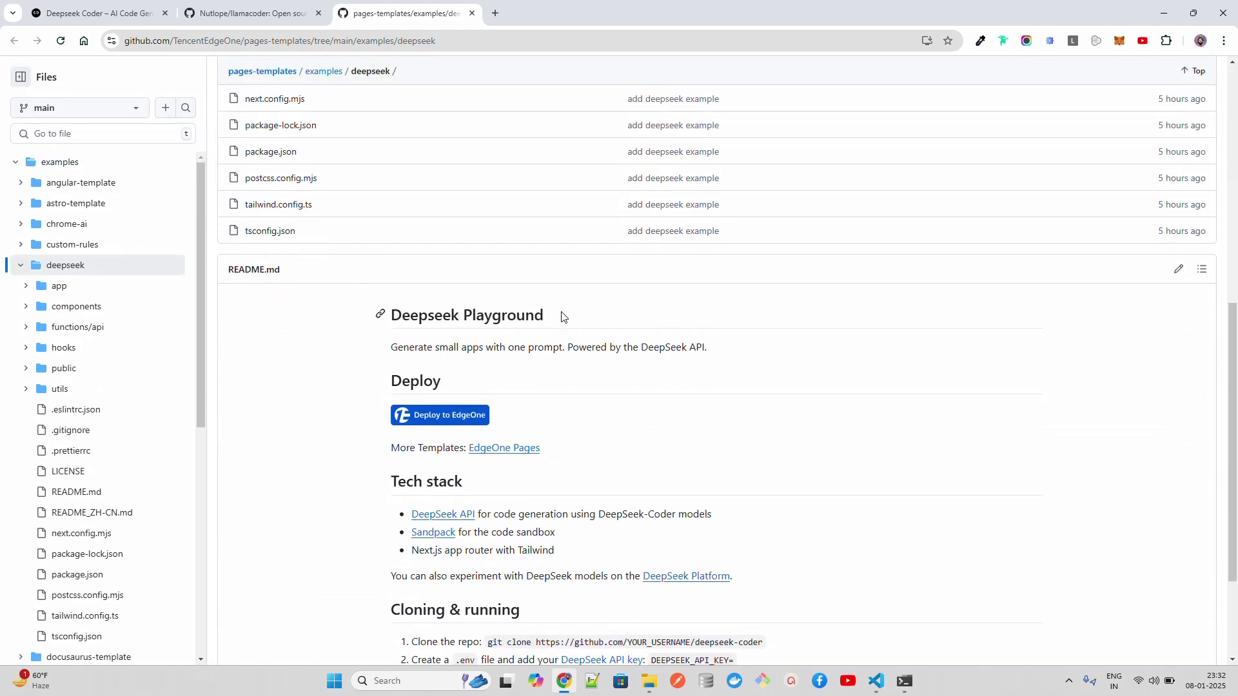
# Highlight README passages: DeepSeek API, DeepSeek-Coder models, code generation, sandbox, DeepSeek Platform
pyautogui.moveTo(567, 348); pyautogui.dragTo(709, 348)
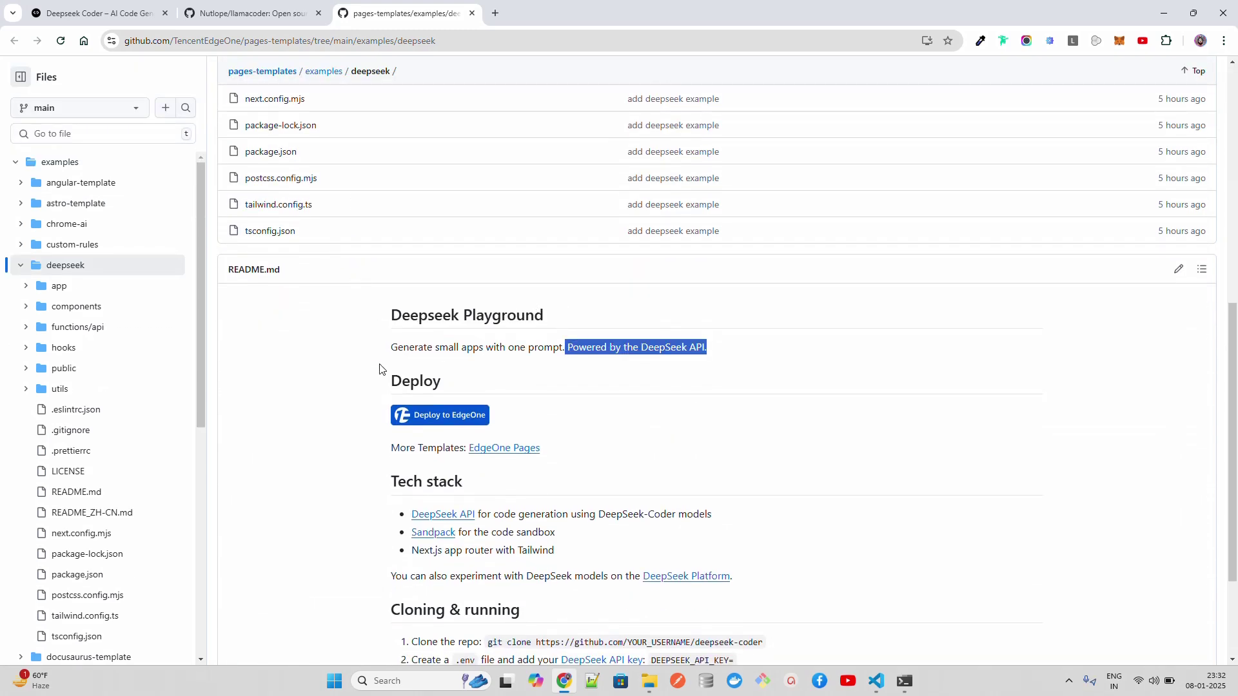
pyautogui.click(385, 363)
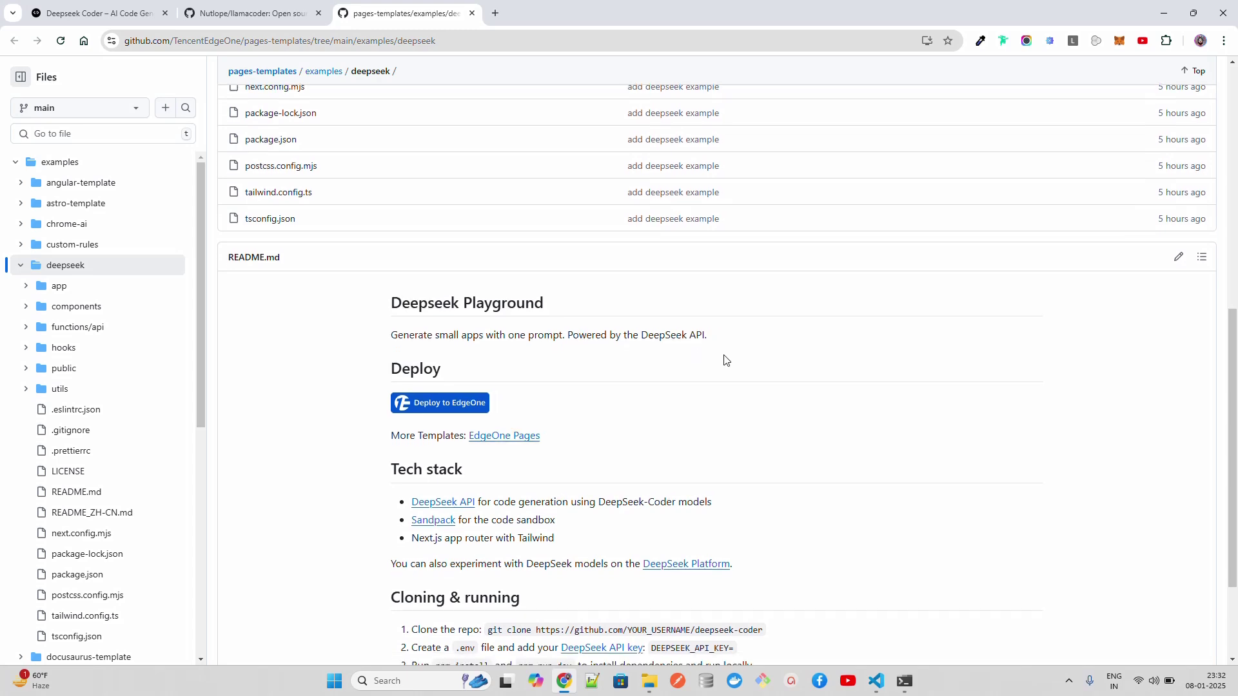
pyautogui.scroll(-3, 733, 358)
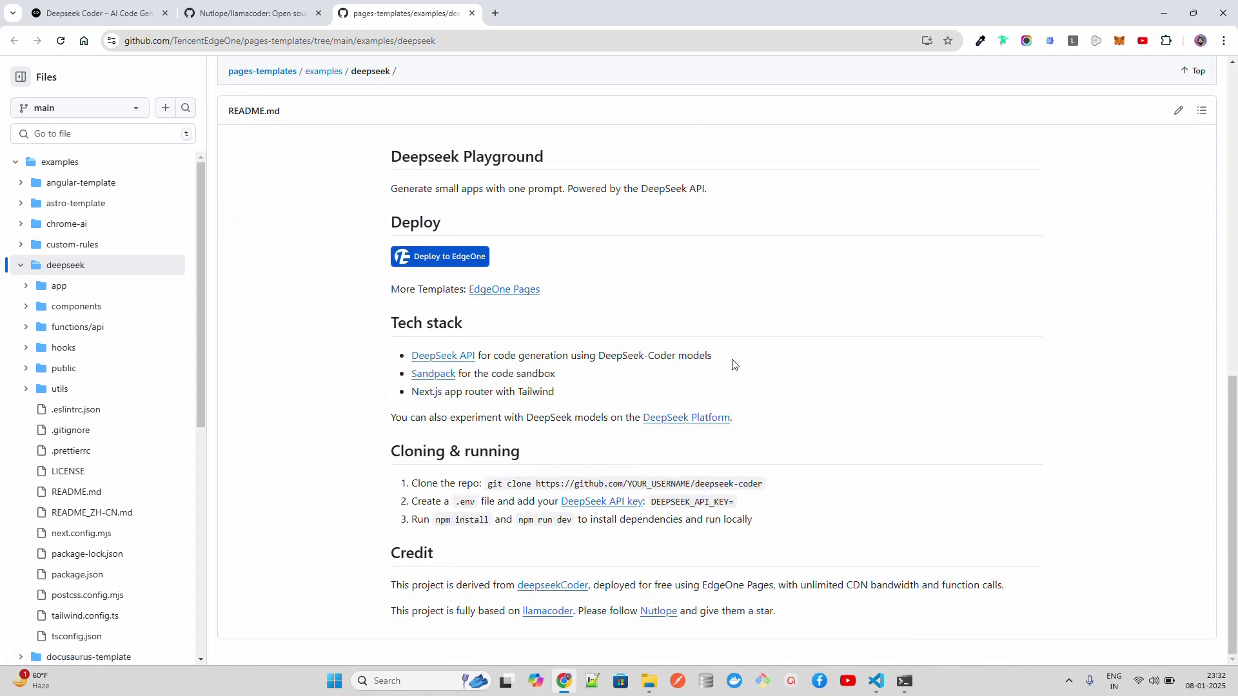
pyautogui.moveTo(714, 355); pyautogui.dragTo(588, 355)
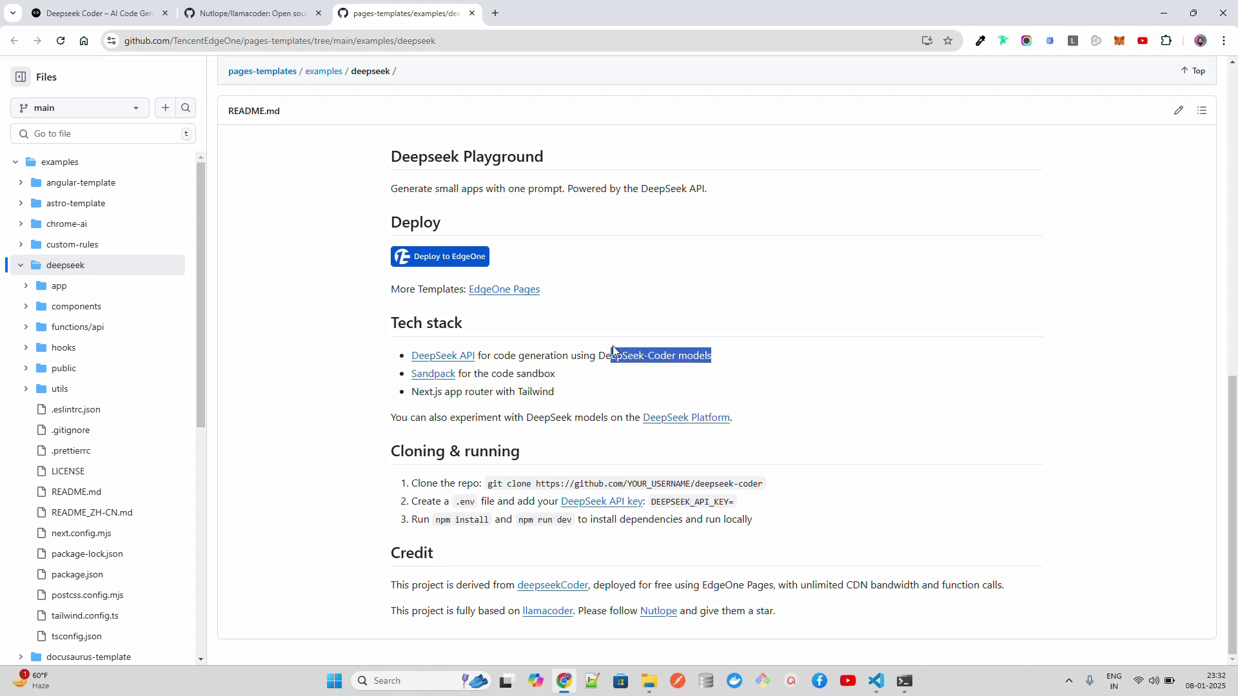
pyautogui.click(713, 356)
pyautogui.moveTo(713, 356); pyautogui.dragTo(503, 356)
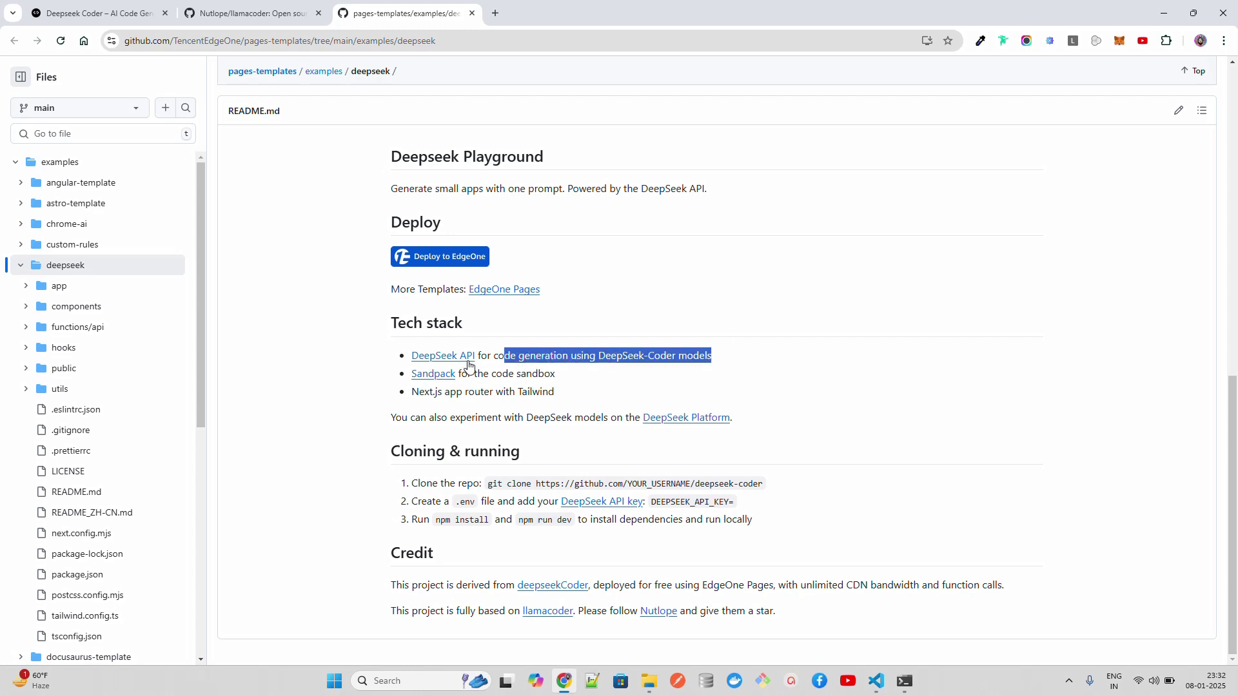
pyautogui.click(565, 381)
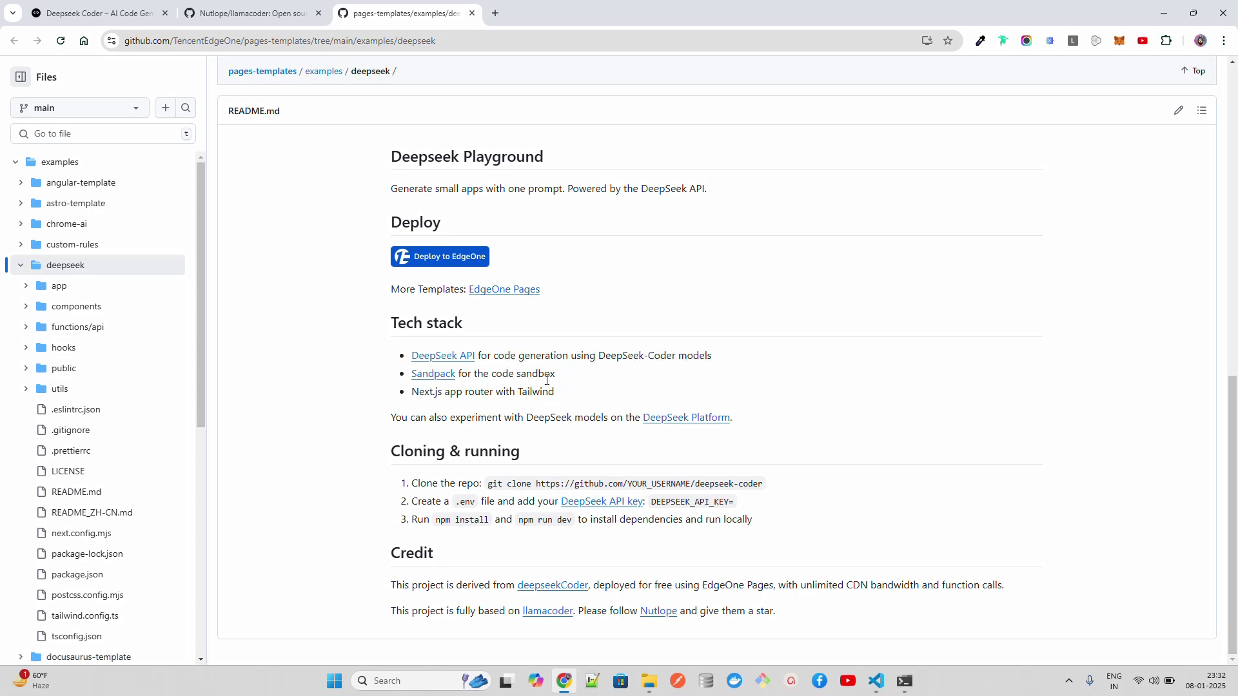
pyautogui.doubleClick(538, 373)
pyautogui.click(569, 385)
pyautogui.moveTo(391, 416); pyautogui.dragTo(477, 417)
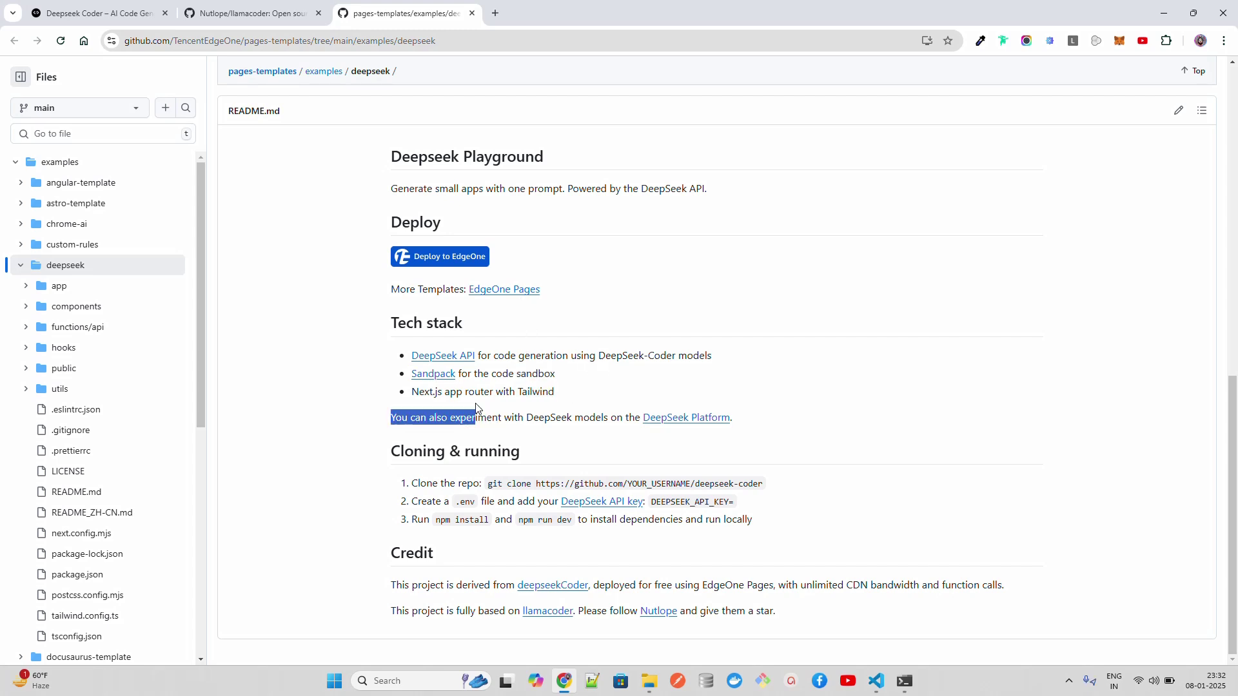
pyautogui.click(594, 388)
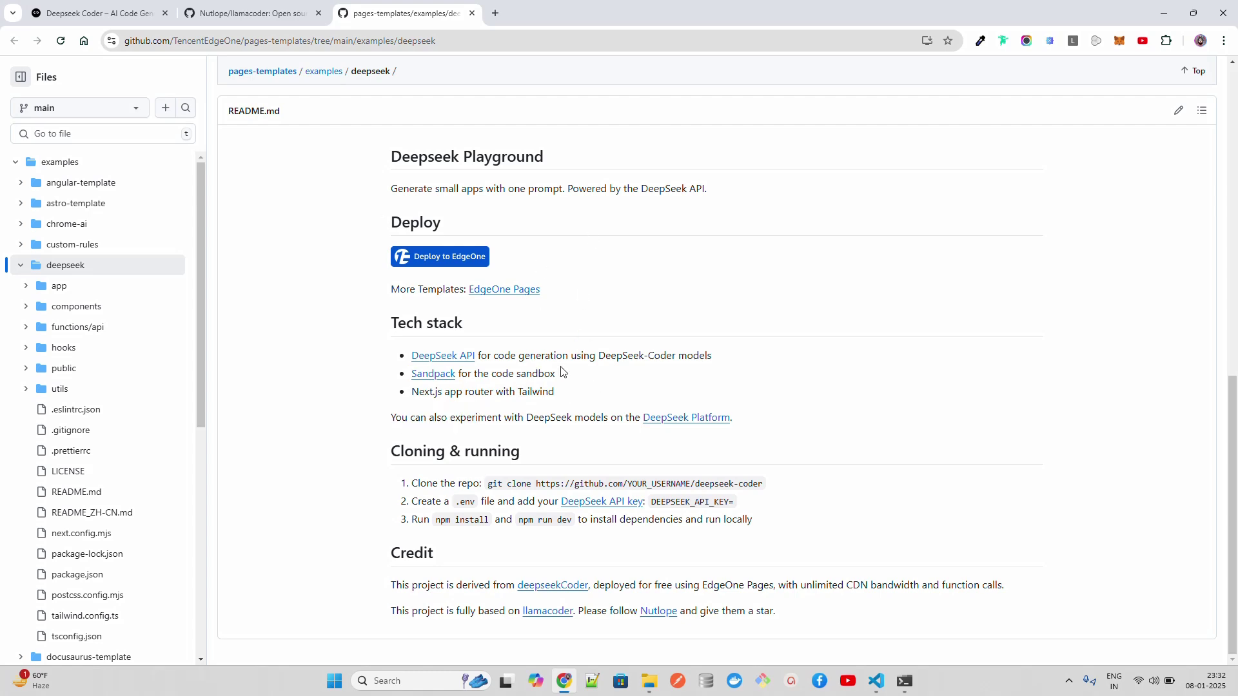
# Back in Deepseek Coder, compute 8+5 = 13 in the calculator preview
pyautogui.click(97, 12)
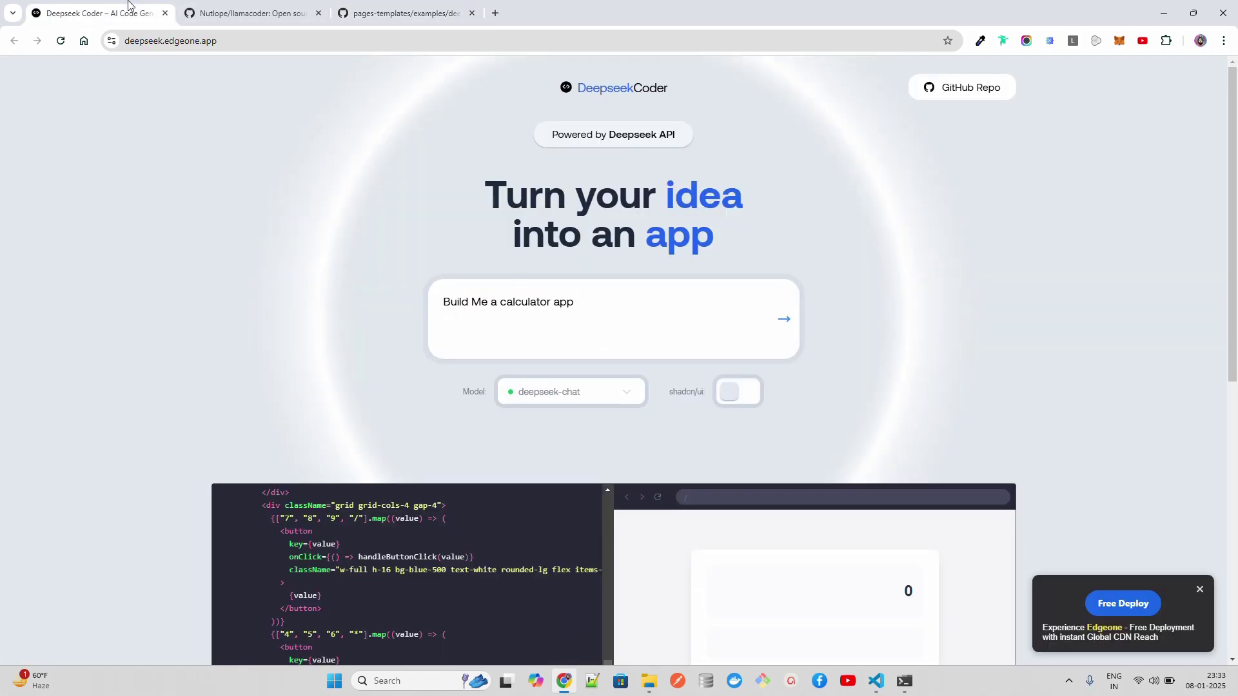
pyautogui.scroll(-5, 573, 402)
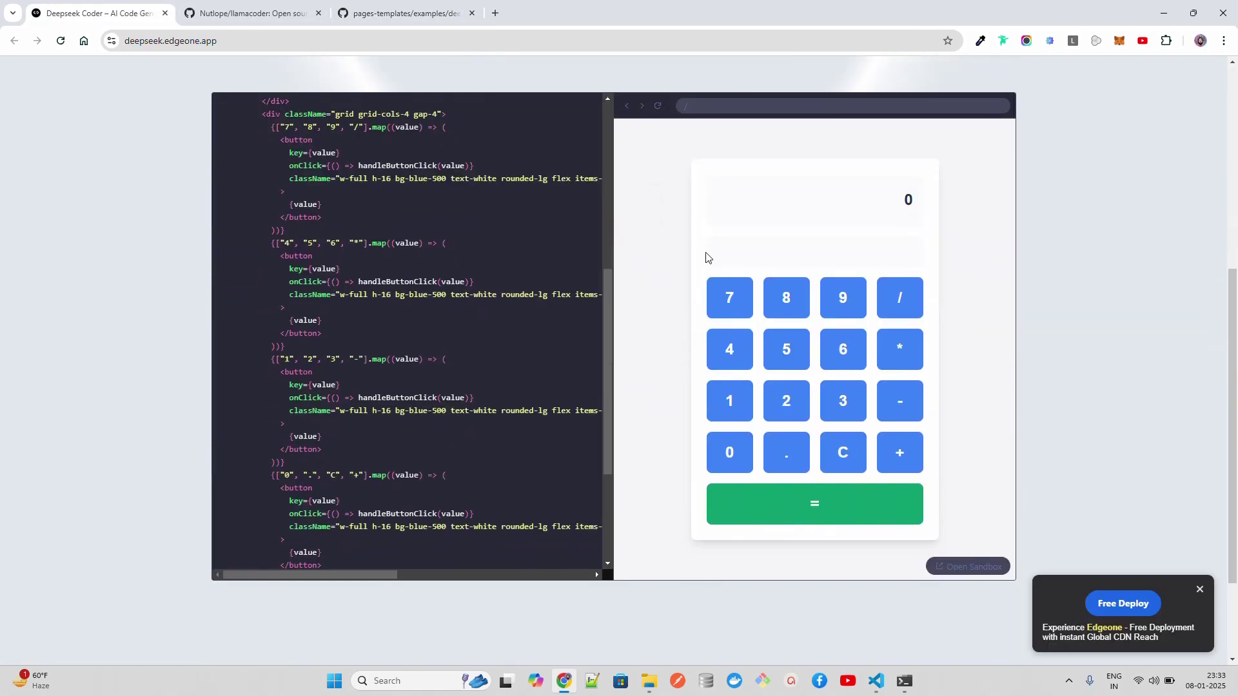
pyautogui.click(786, 298)
pyautogui.click(900, 452)
pyautogui.click(785, 349)
pyautogui.click(815, 504)
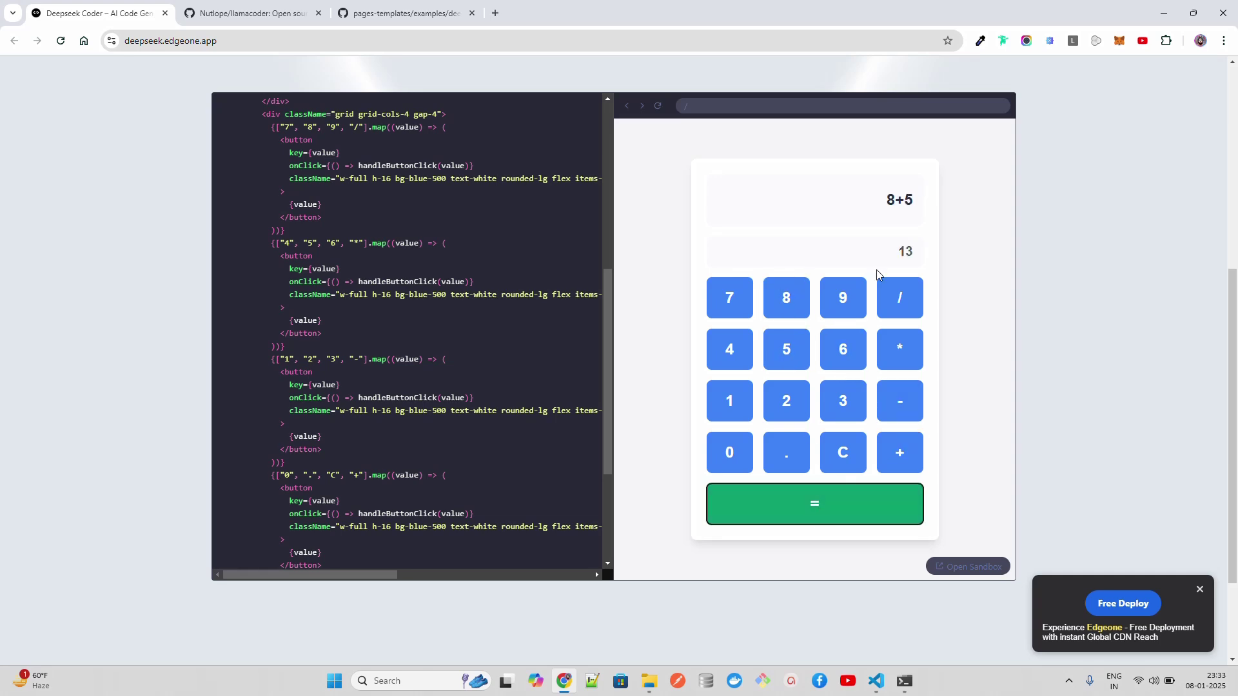
pyautogui.scroll(2, 877, 276)
pyautogui.scroll(-3, 876, 276)
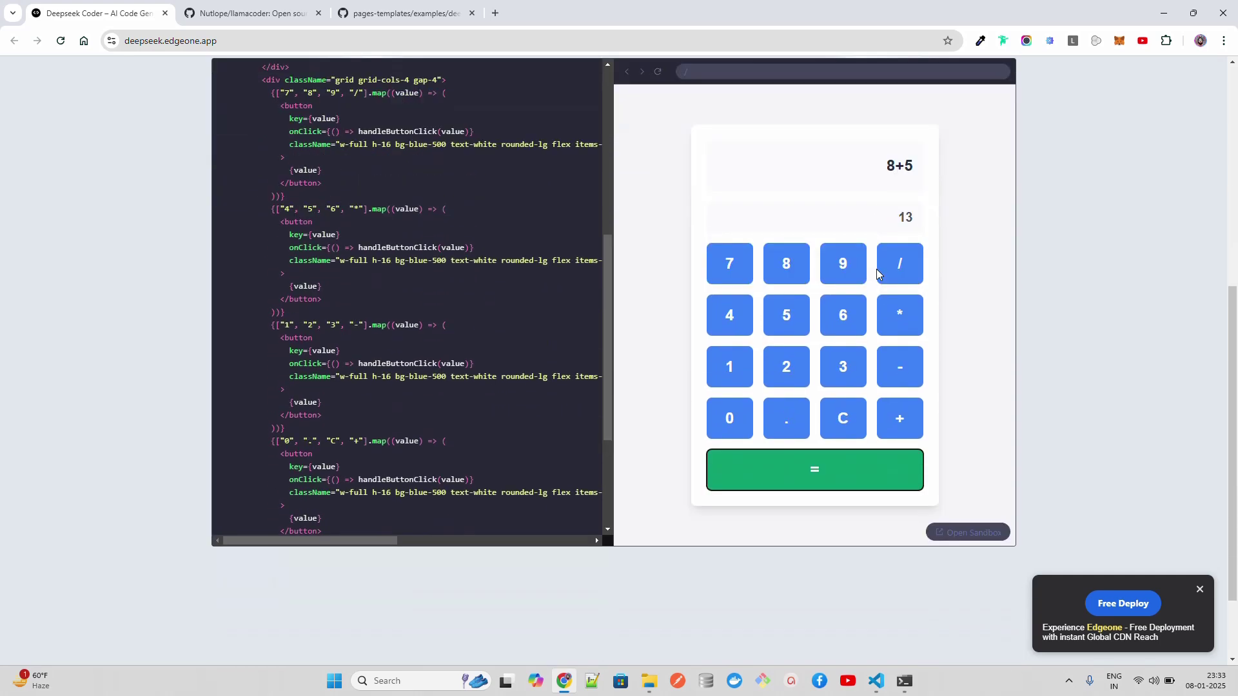
pyautogui.rightClick(968, 531)
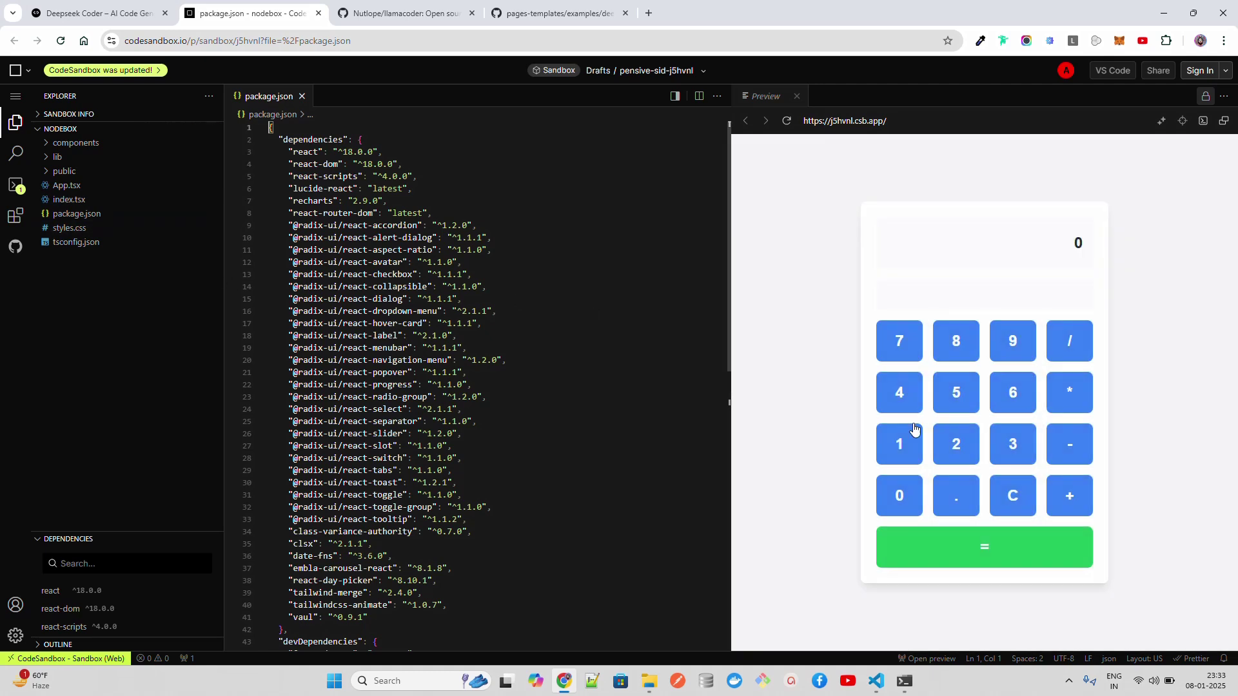
# Enter 3*6 in the CodeSandbox calculator preview and calculate the result
pyautogui.click(899, 444)
pyautogui.click(1013, 444)
pyautogui.click(1071, 444)
pyautogui.click(1071, 393)
pyautogui.click(1013, 393)
pyautogui.click(985, 548)
# Replace the calculator prompt with 'A Patient Scheduler App' and submit it
pyautogui.click(97, 13)
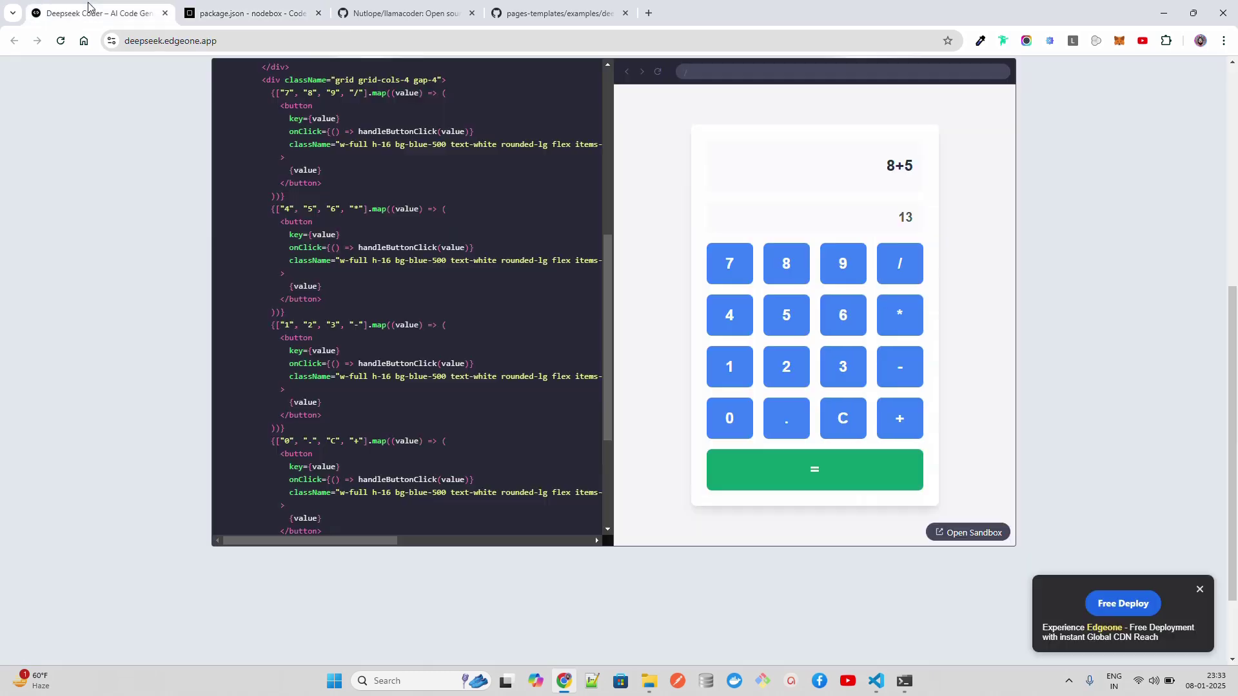
pyautogui.scroll(5, 174, 211)
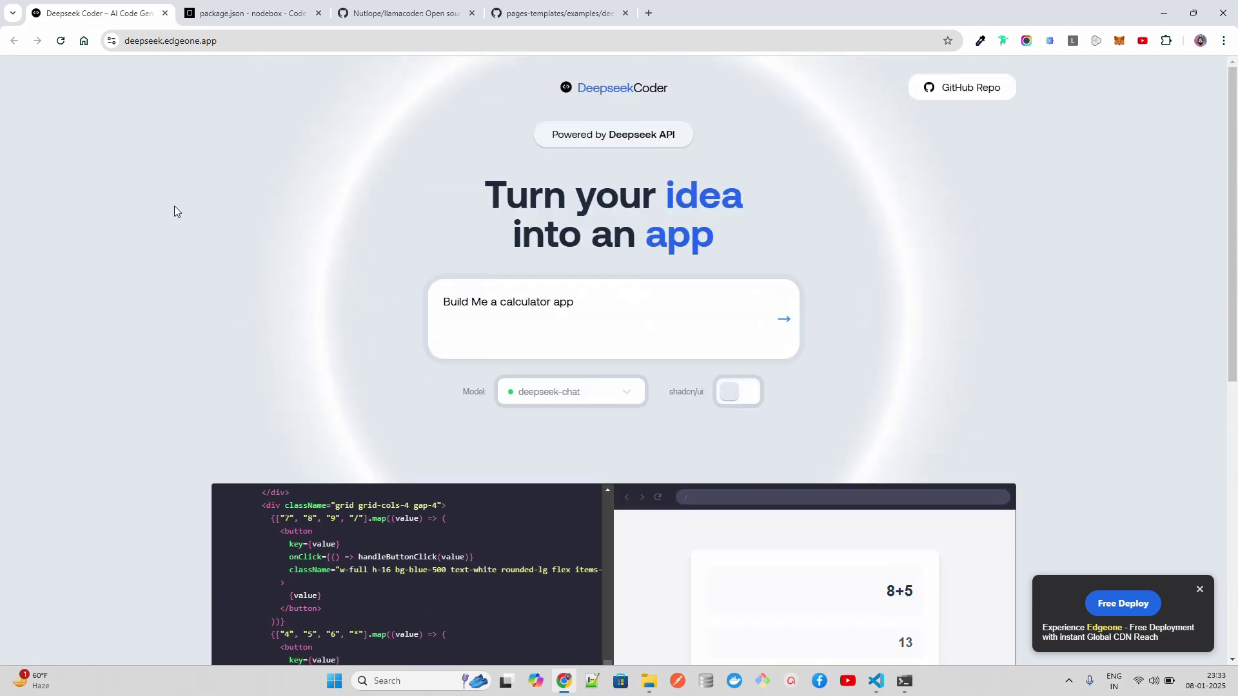
pyautogui.click(601, 301)
pyautogui.press('BackSpace')
pyautogui.press('BackSpace')
pyautogui.press('BackSpace')
pyautogui.press('BackSpace')
pyautogui.press('BackSpace')
pyautogui.press('BackSpace')
pyautogui.press('BackSpace')
pyautogui.press('BackSpace')
pyautogui.press('BackSpace')
pyautogui.press('BackSpace')
pyautogui.press('BackSpace')
pyautogui.press('BackSpace')
pyautogui.press('BackSpace')
pyautogui.press('BackSpace')
pyautogui.write('A Patient Scheduler App')
pyautogui.click(784, 319)
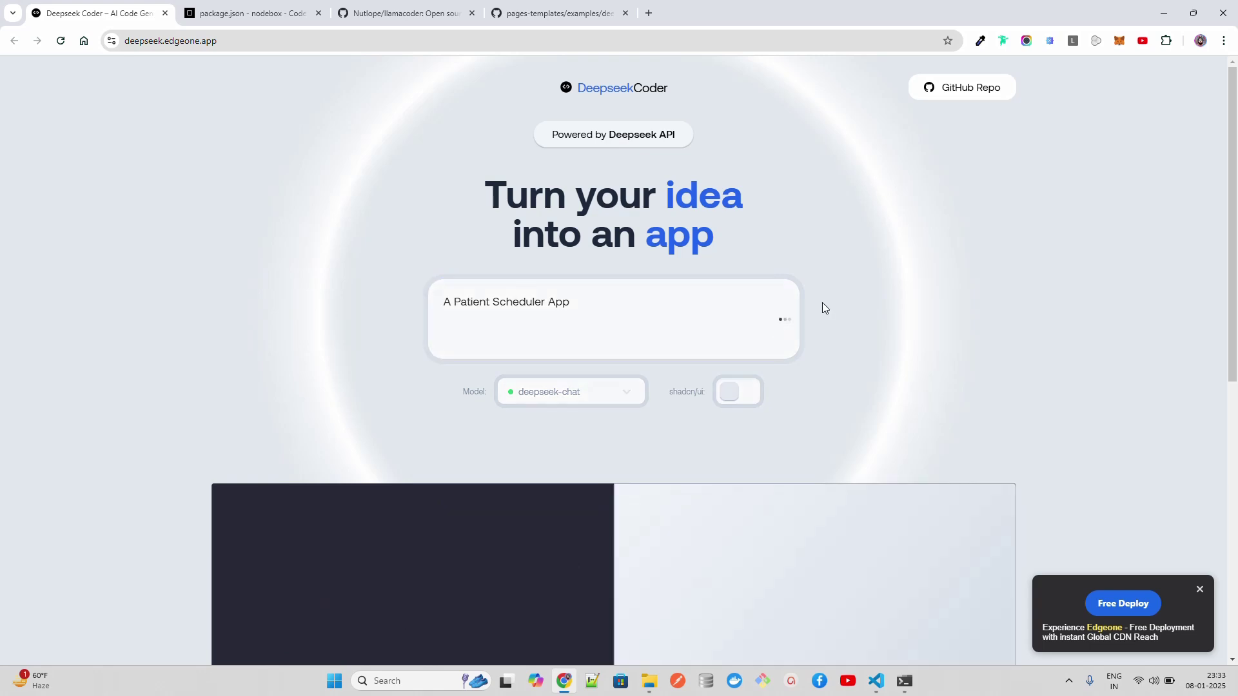
pyautogui.scroll(-1, 822, 303)
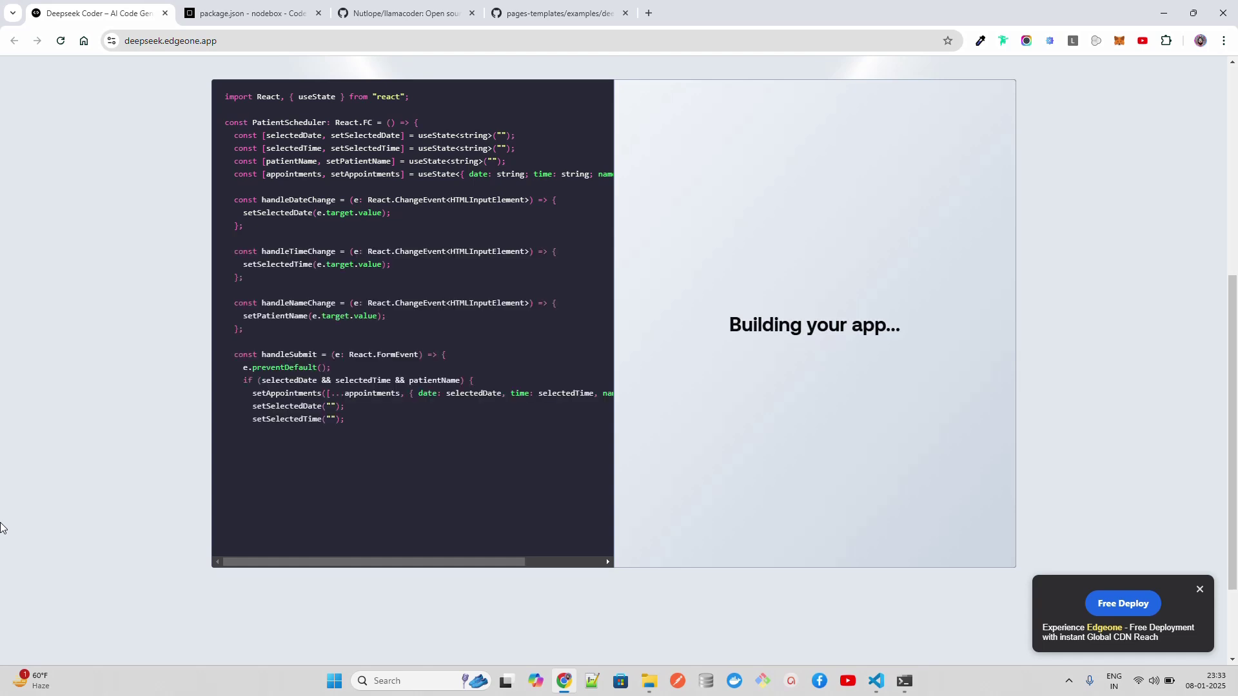
pyautogui.scroll(2, 2, 527)
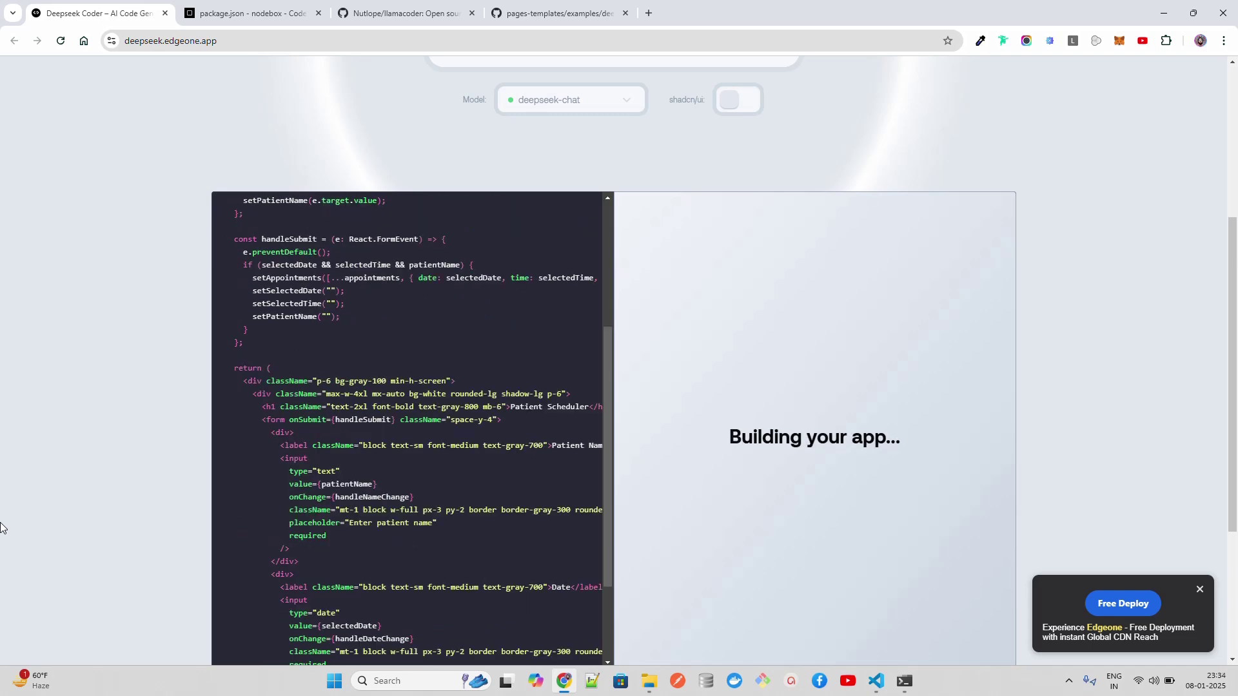
pyautogui.scroll(3, 66, 462)
pyautogui.scroll(3, 66, 462)
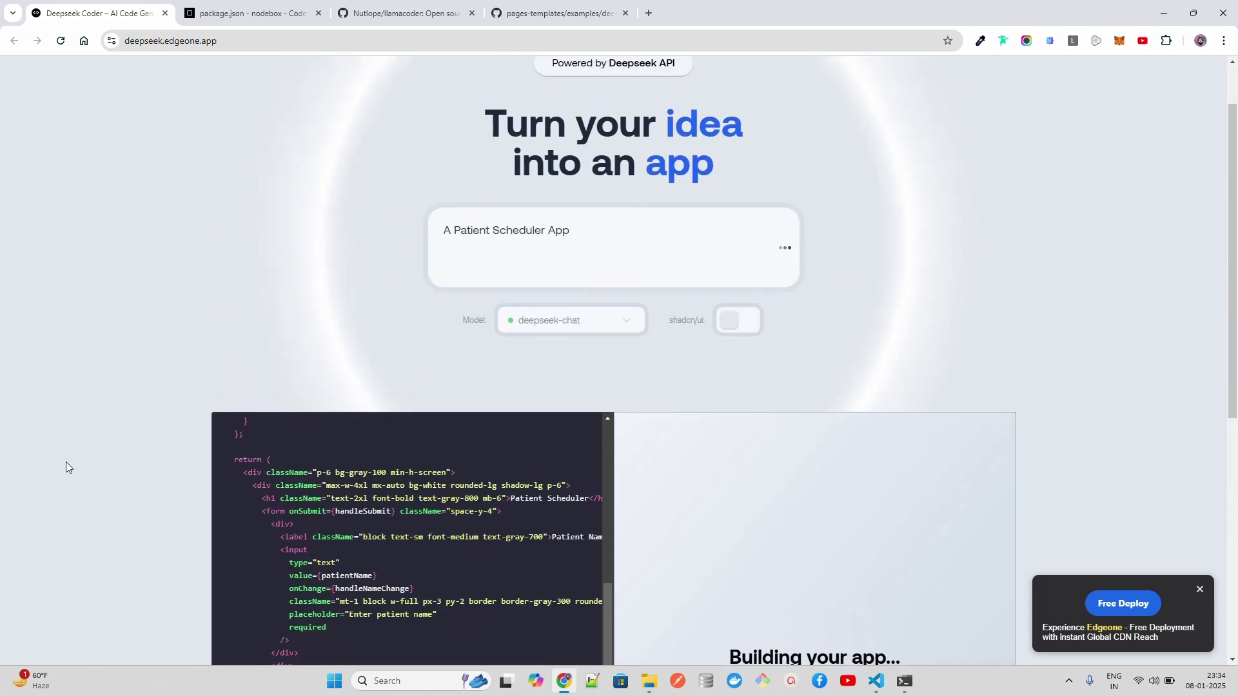
pyautogui.scroll(2, 66, 462)
pyautogui.scroll(-2, 67, 461)
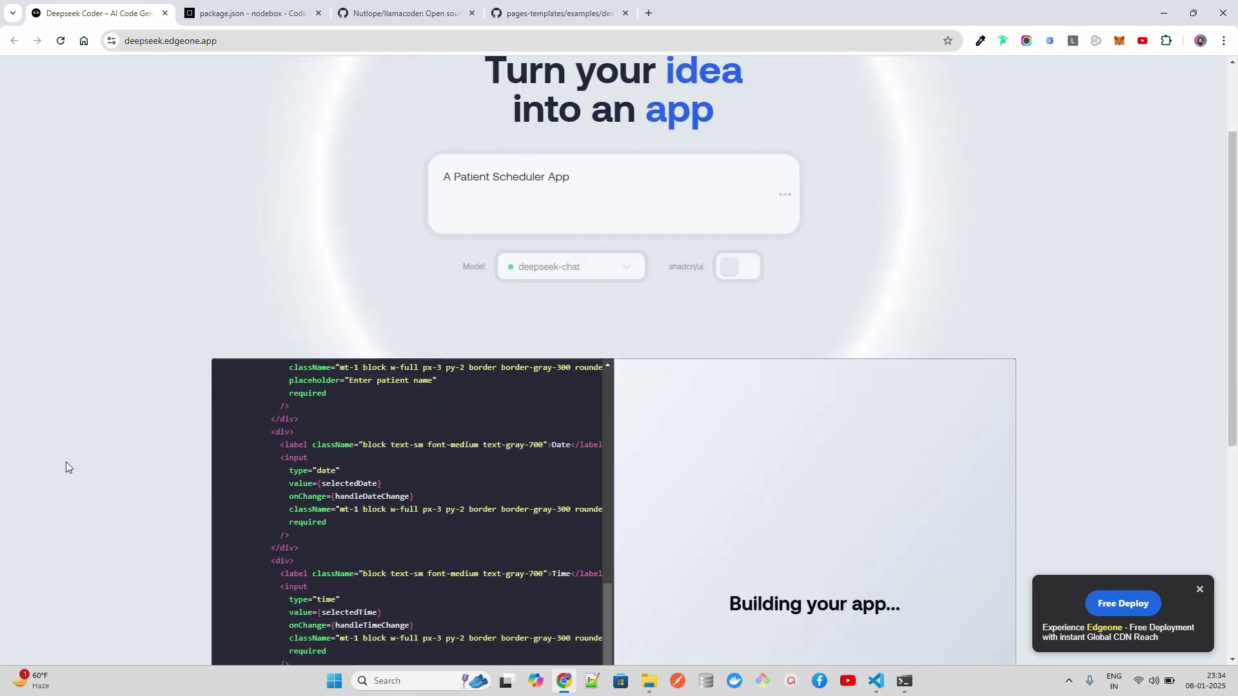
pyautogui.scroll(-3, 65, 461)
pyautogui.scroll(-2, 66, 462)
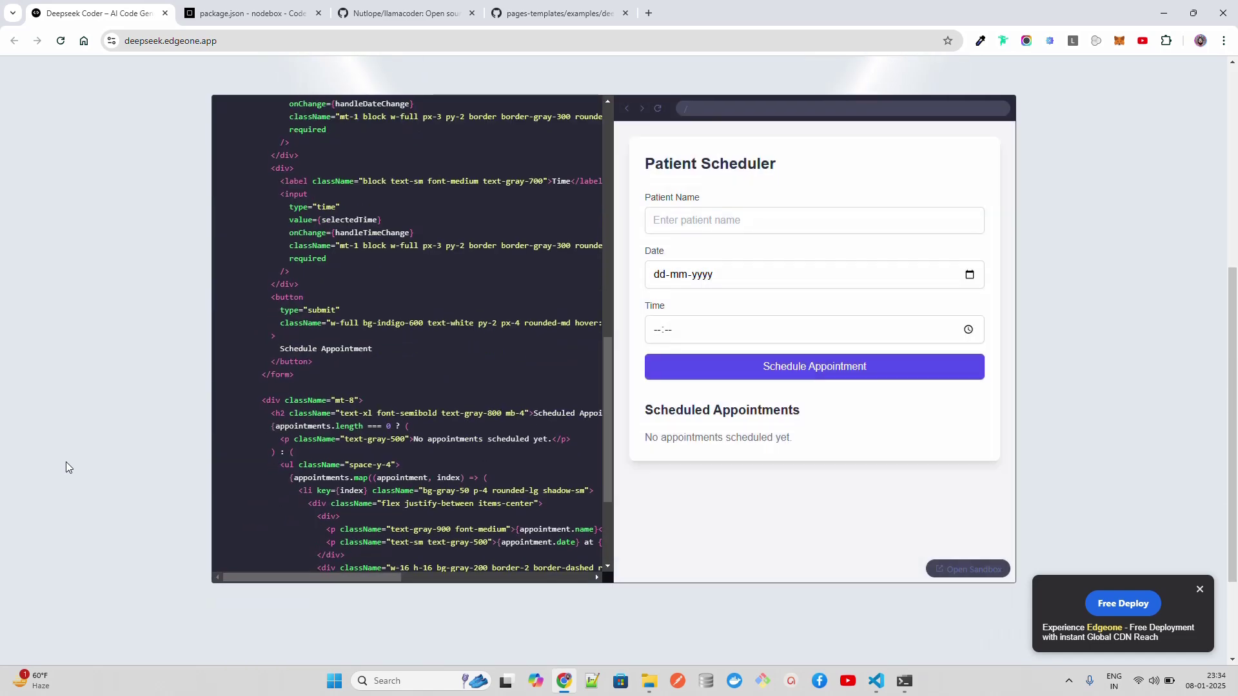
pyautogui.click(712, 220)
pyautogui.write('James Brigley')
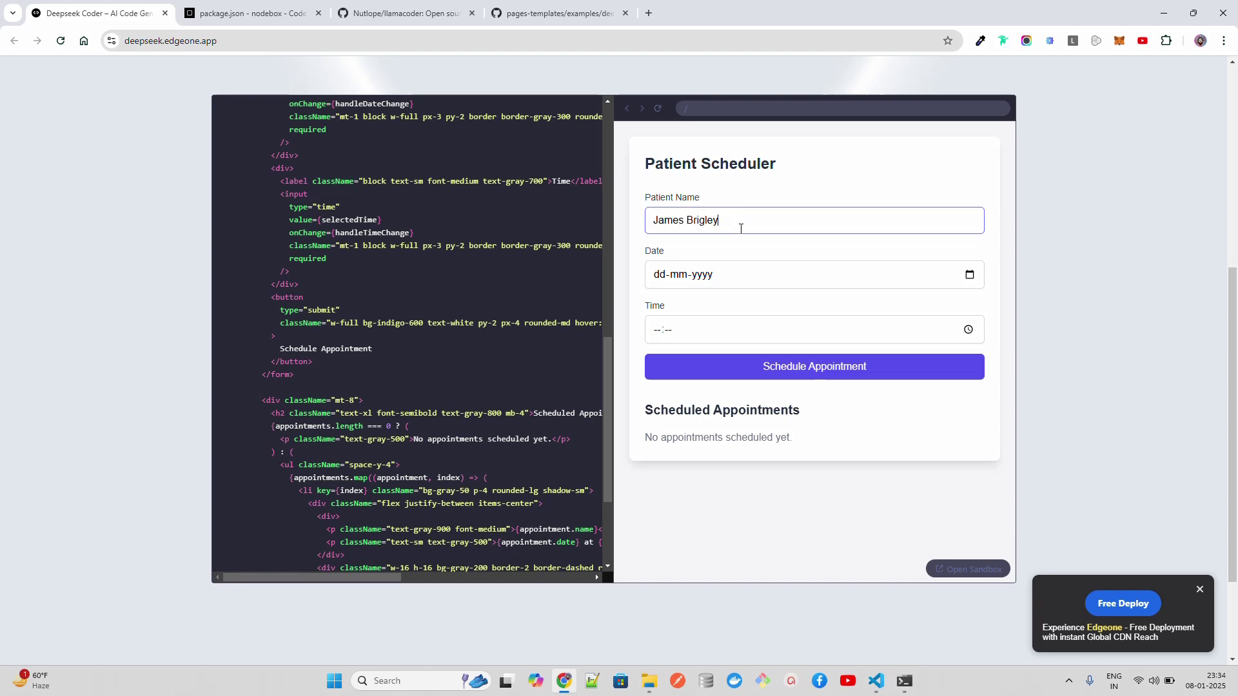
pyautogui.click(969, 273)
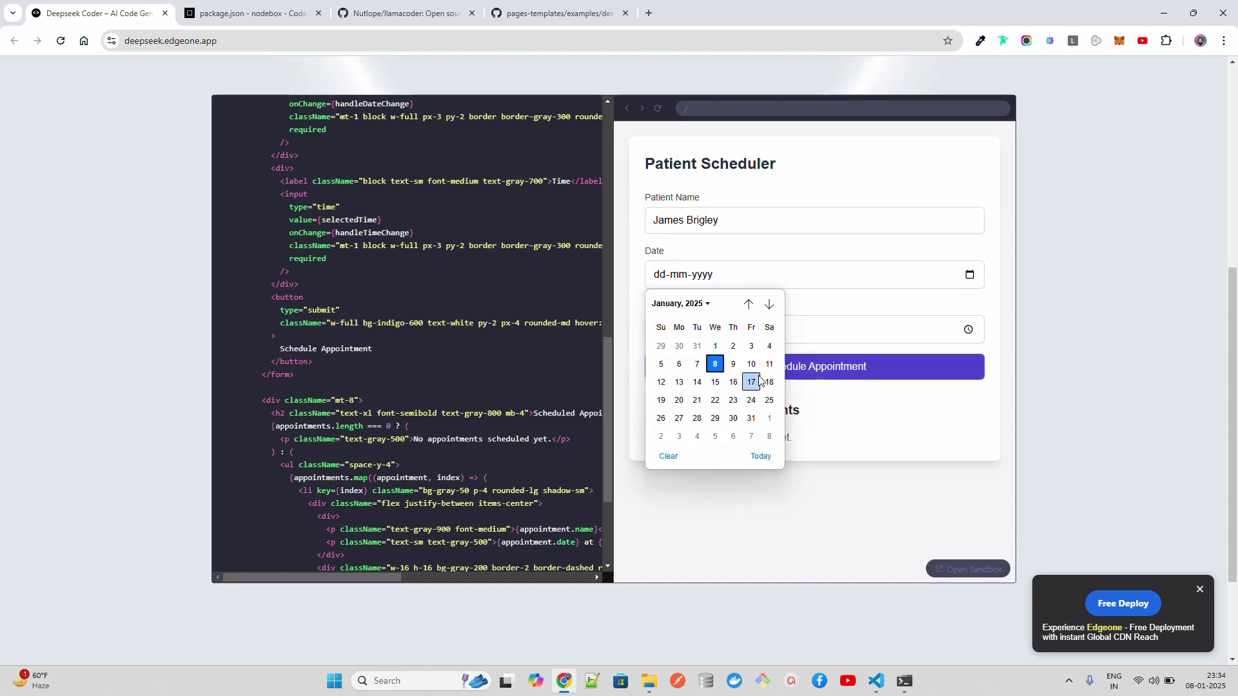
pyautogui.click(750, 364)
pyautogui.click(937, 330)
pyautogui.write('0801')
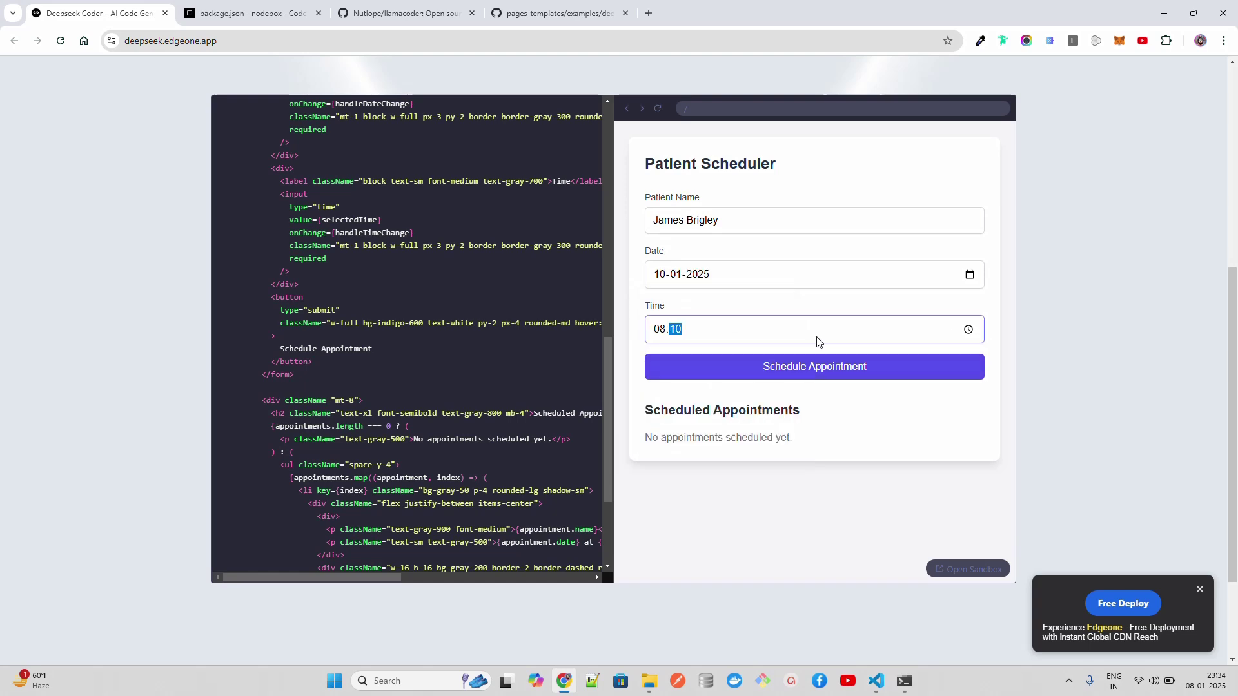
pyautogui.click(815, 366)
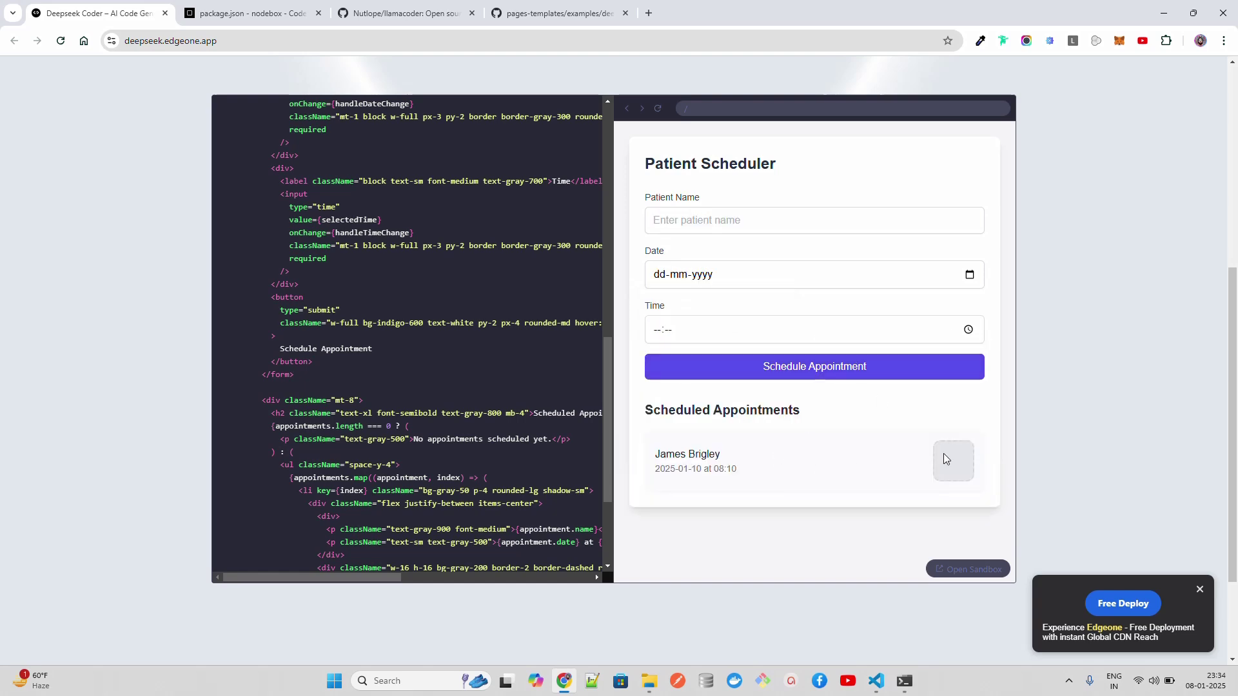
pyautogui.scroll(1, 818, 451)
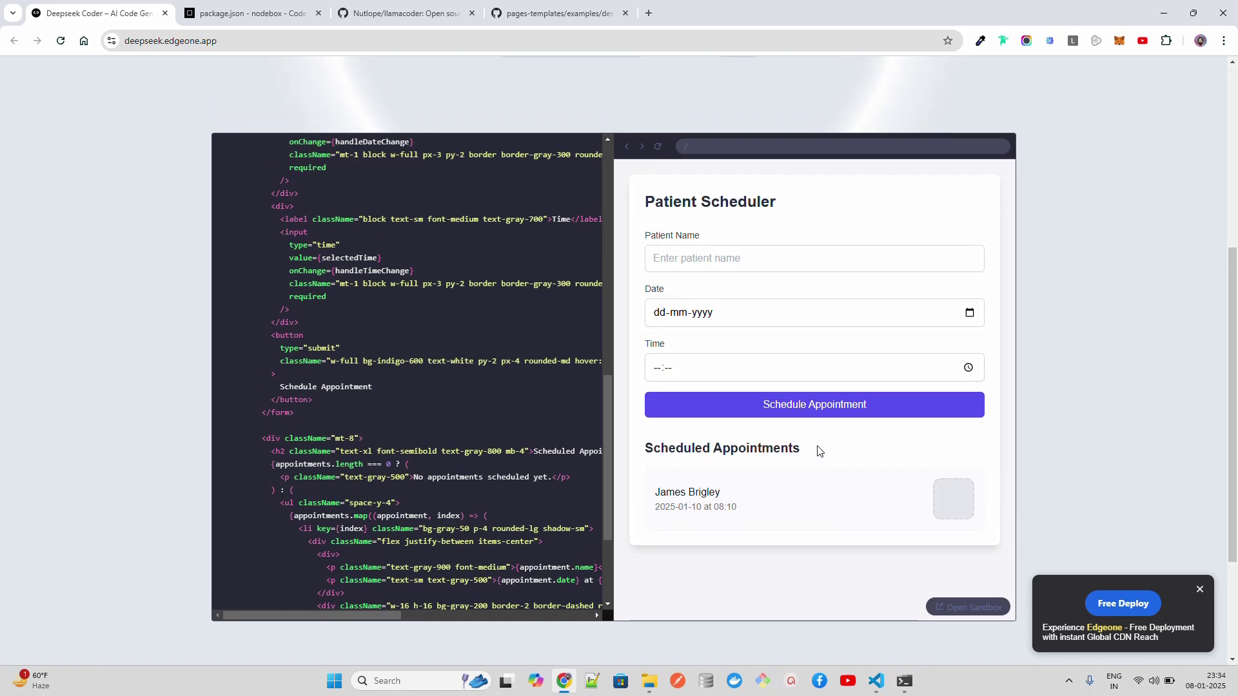
pyautogui.scroll(-2, 818, 451)
pyautogui.scroll(-1, 818, 452)
pyautogui.scroll(3, 818, 450)
pyautogui.scroll(3, 818, 452)
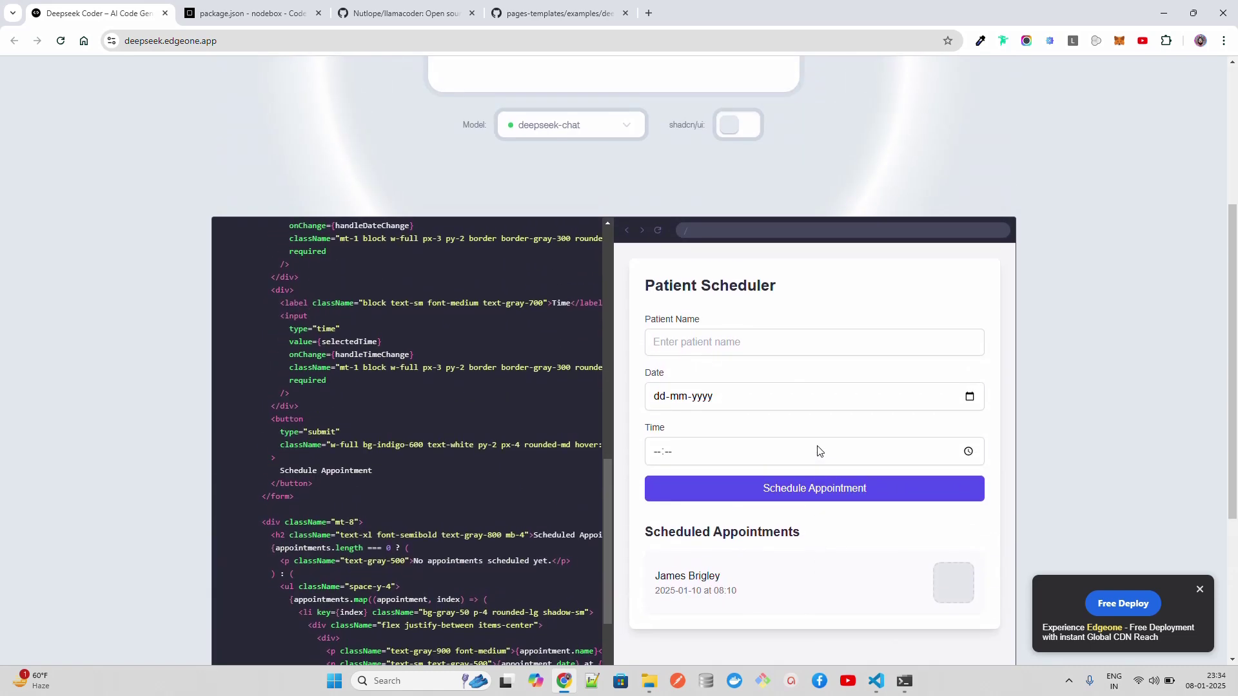
pyautogui.scroll(4, 803, 388)
# Replace the prompt with 'A YouTube clone app' and submit it
pyautogui.click(593, 179)
pyautogui.hotkey('ctrl', 'a')
pyautogui.write('AyOU')
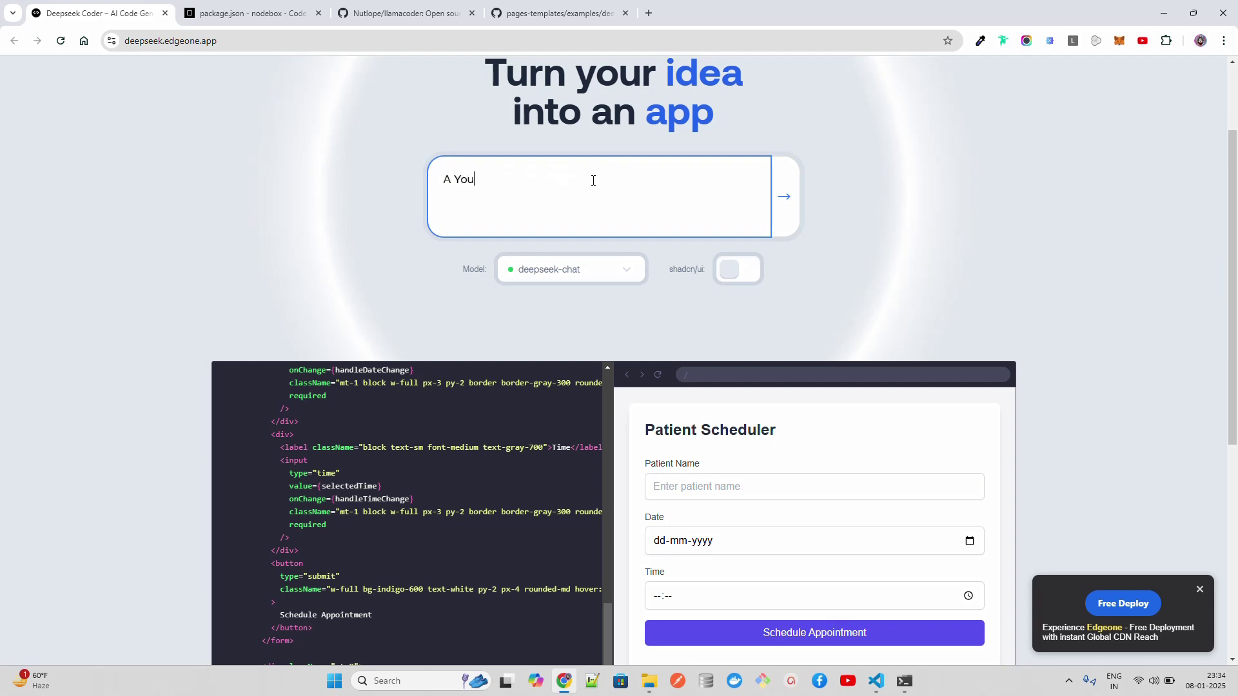
pyautogui.write(' app')
pyautogui.click(783, 198)
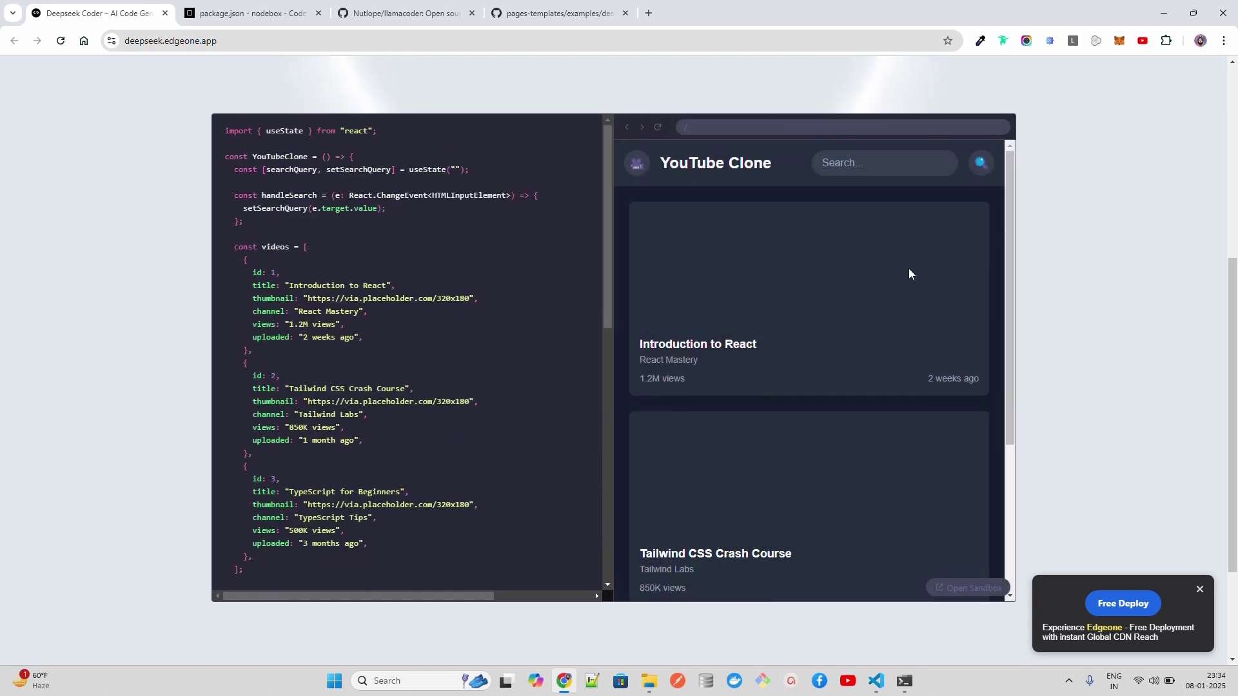
pyautogui.scroll(-3, 900, 272)
pyautogui.scroll(-2, 900, 272)
pyautogui.scroll(2, 900, 272)
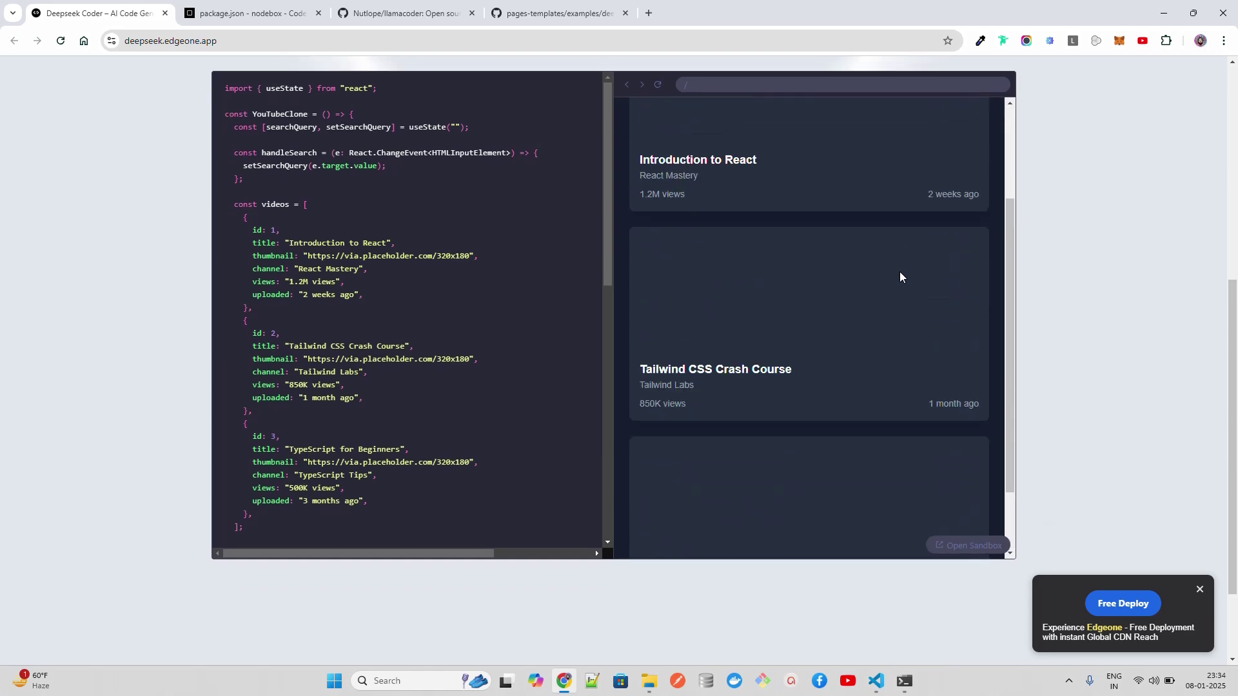
pyautogui.scroll(2, 900, 272)
pyautogui.scroll(5, 900, 272)
pyautogui.scroll(2, 899, 272)
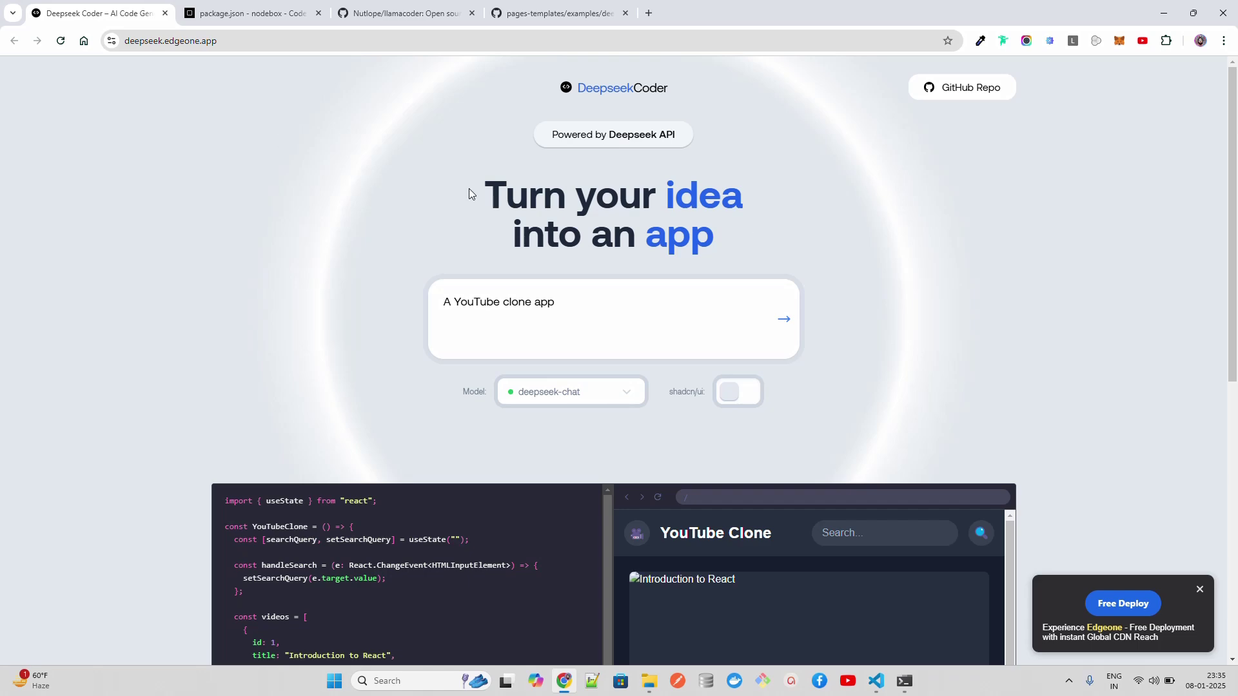
pyautogui.scroll(-5, 889, 301)
pyautogui.scroll(-3, 888, 302)
pyautogui.scroll(-3, 888, 302)
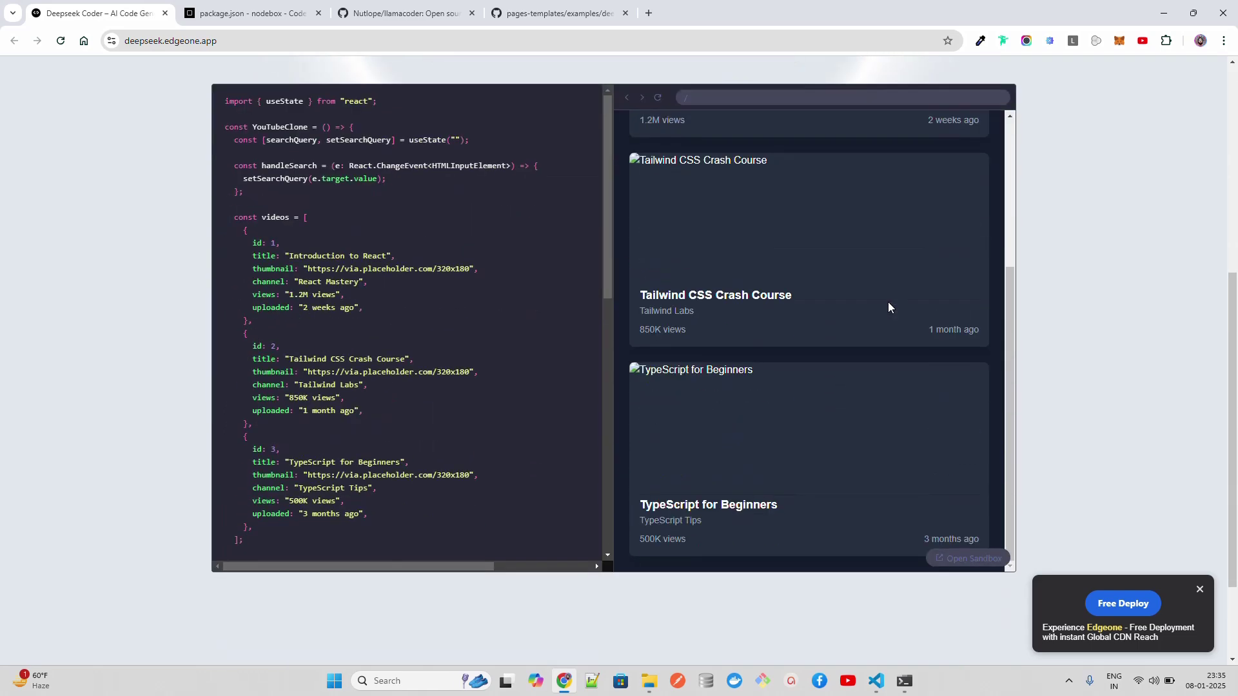
pyautogui.scroll(8, 888, 302)
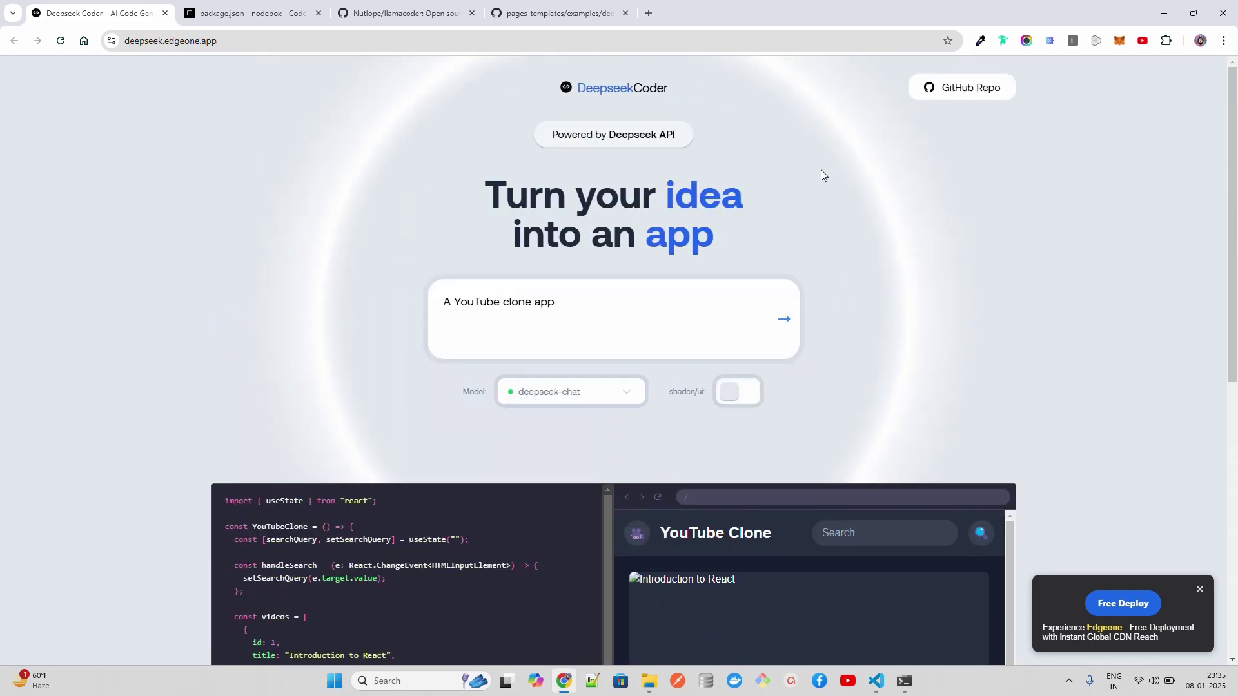
pyautogui.scroll(-5, 737, 196)
pyautogui.scroll(-5, 839, 221)
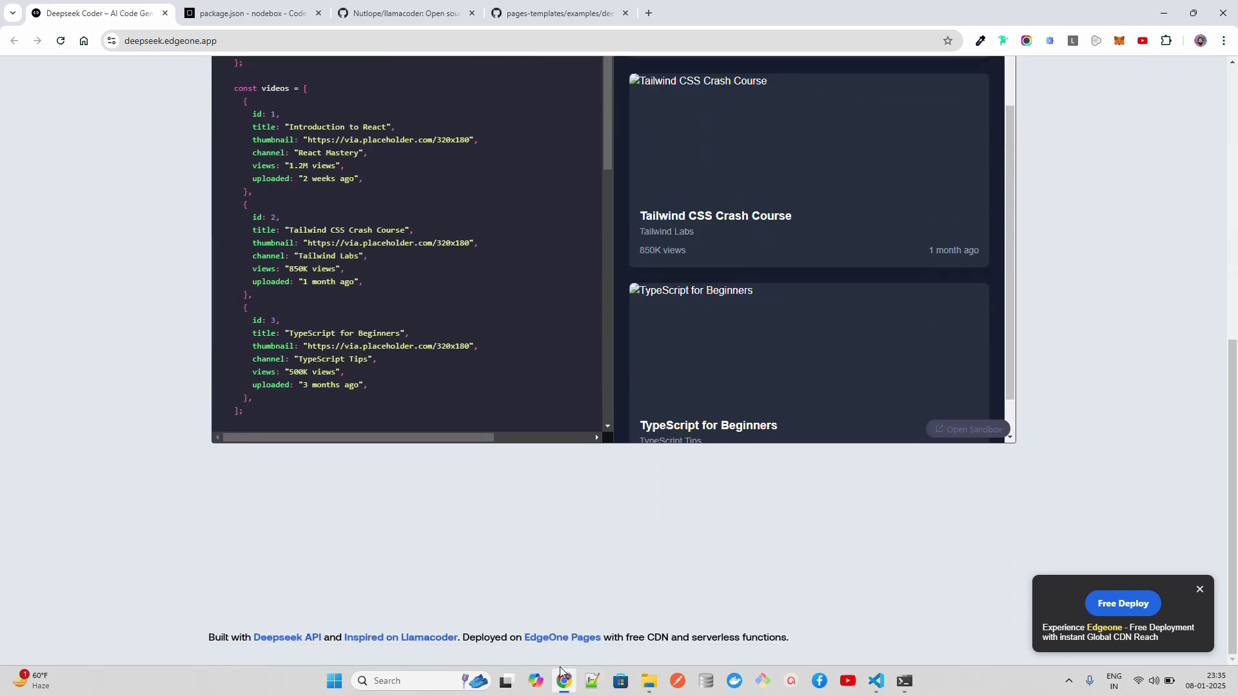
# Open EdgeOne Pages in a new tab, dismiss the Google sign-in prompt, and browse it
pyautogui.rightClick(571, 640)
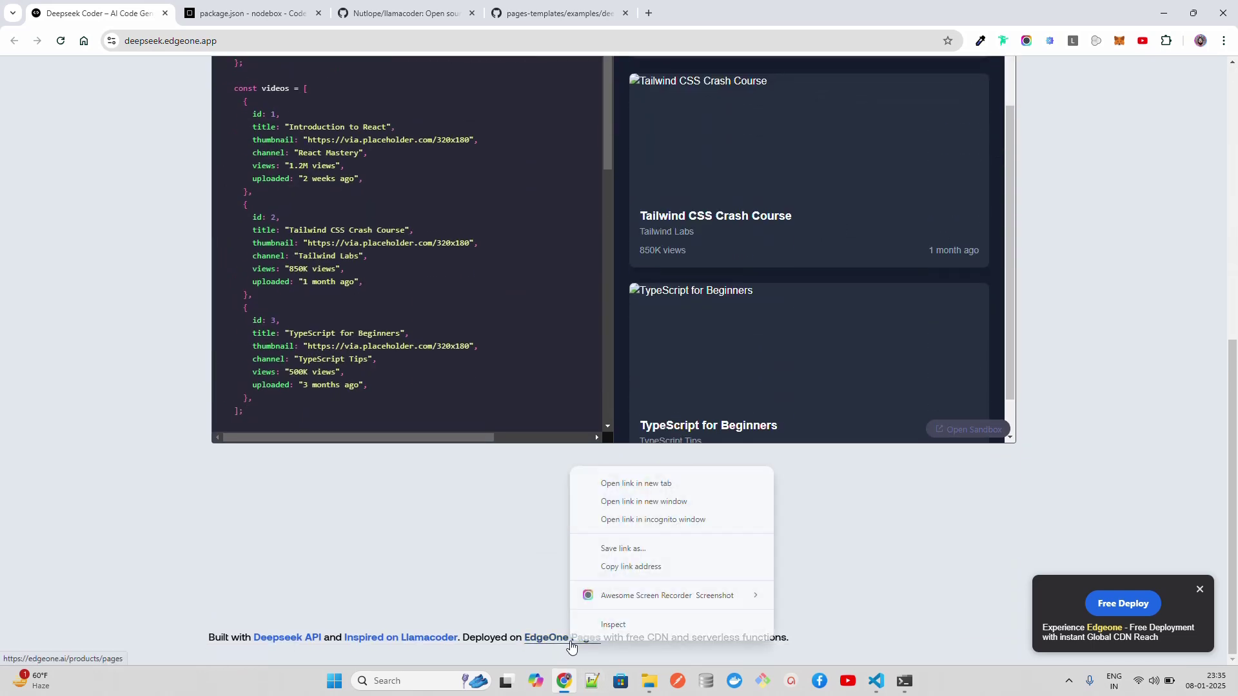
pyautogui.click(636, 483)
pyautogui.click(404, 13)
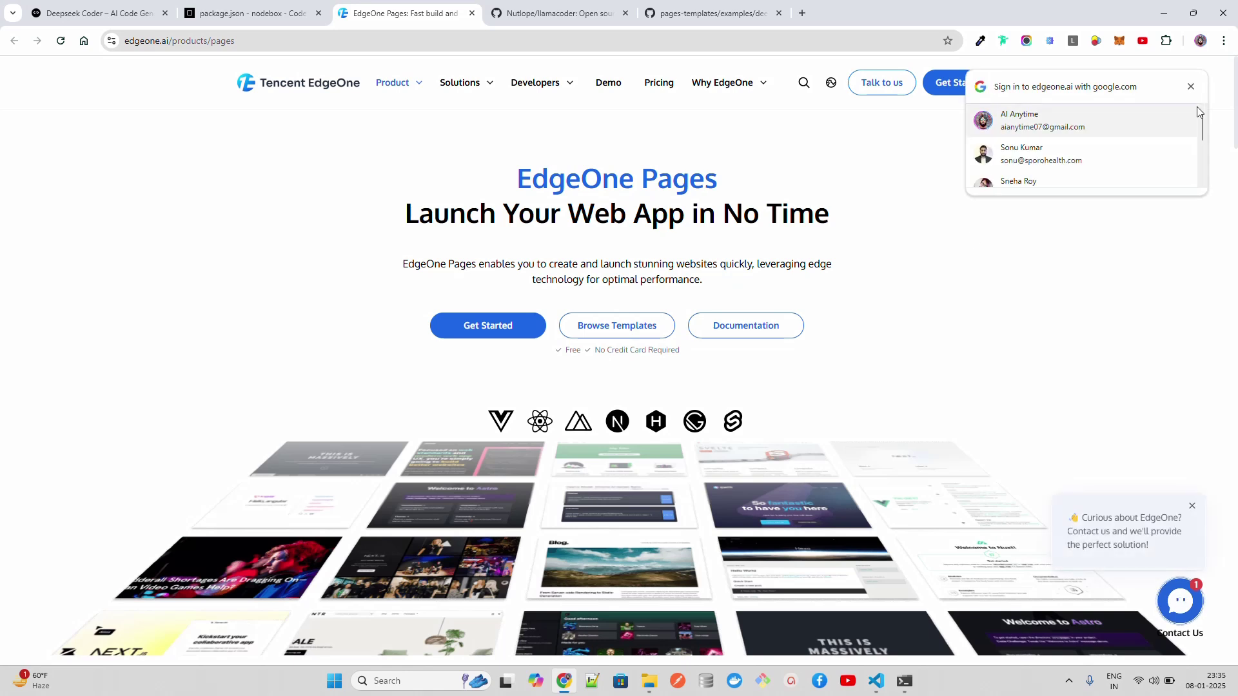
pyautogui.click(1190, 86)
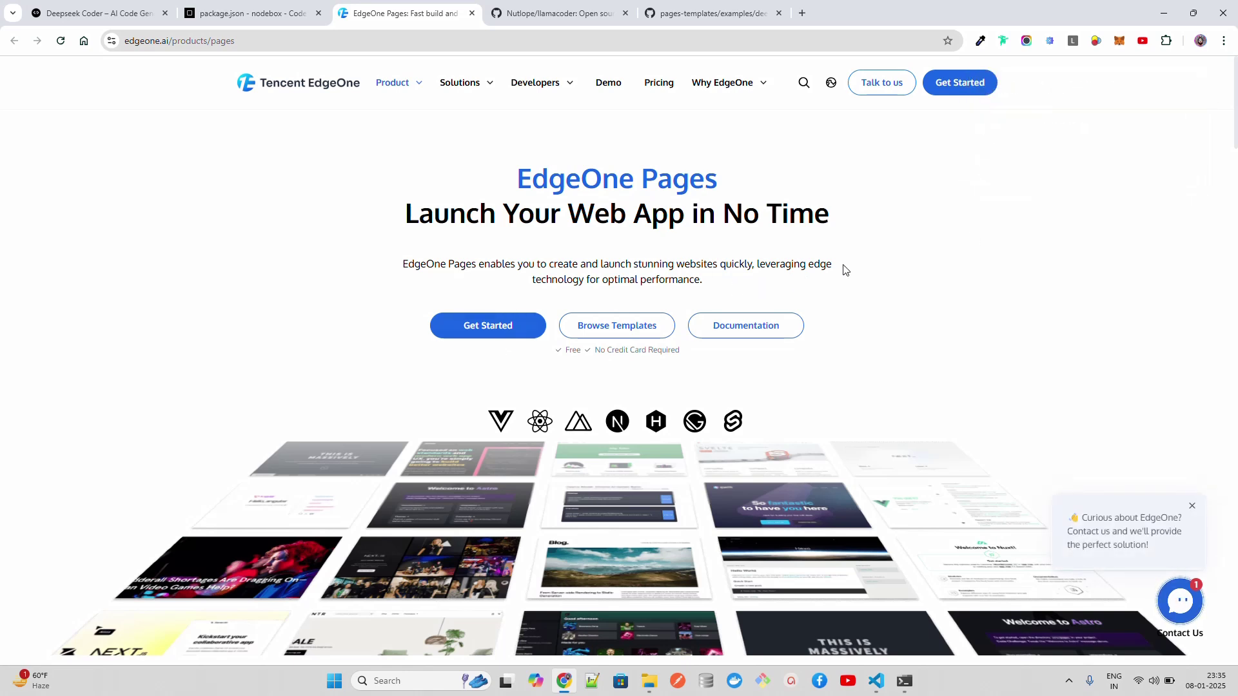
pyautogui.scroll(-4, 755, 271)
pyautogui.scroll(2, 761, 265)
pyautogui.scroll(2, 760, 265)
pyautogui.moveTo(677, 260); pyautogui.dragTo(639, 261)
pyautogui.click(551, 276)
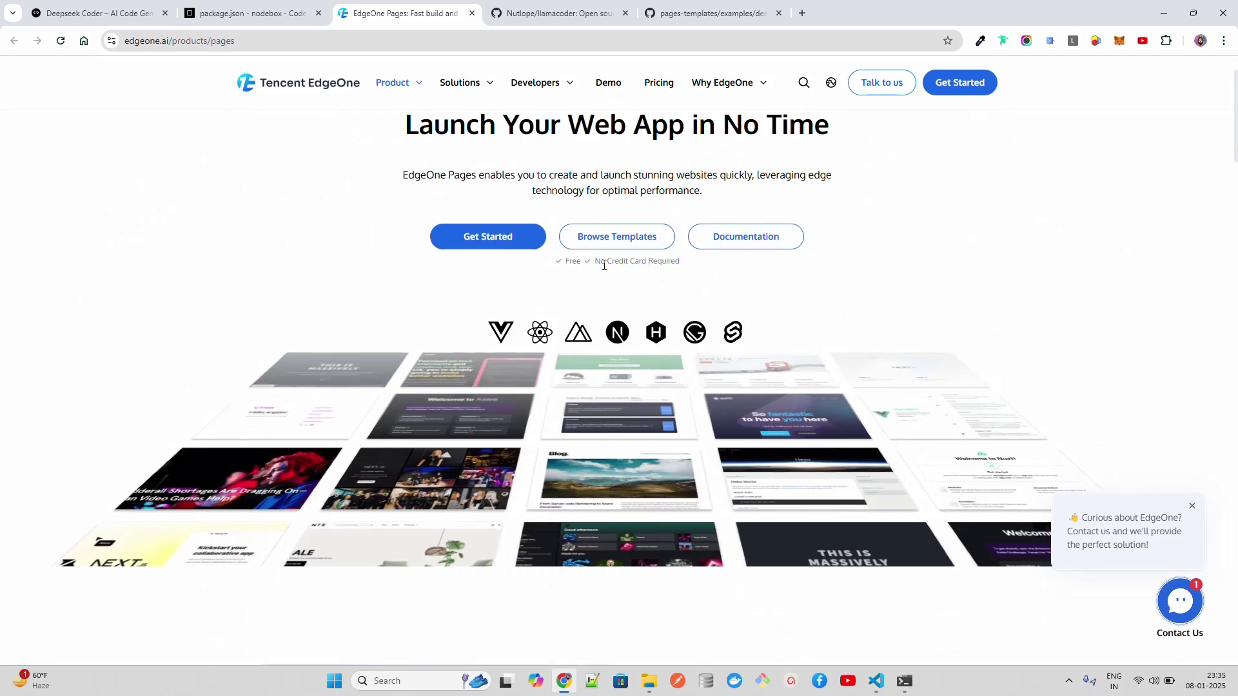
pyautogui.scroll(2, 904, 224)
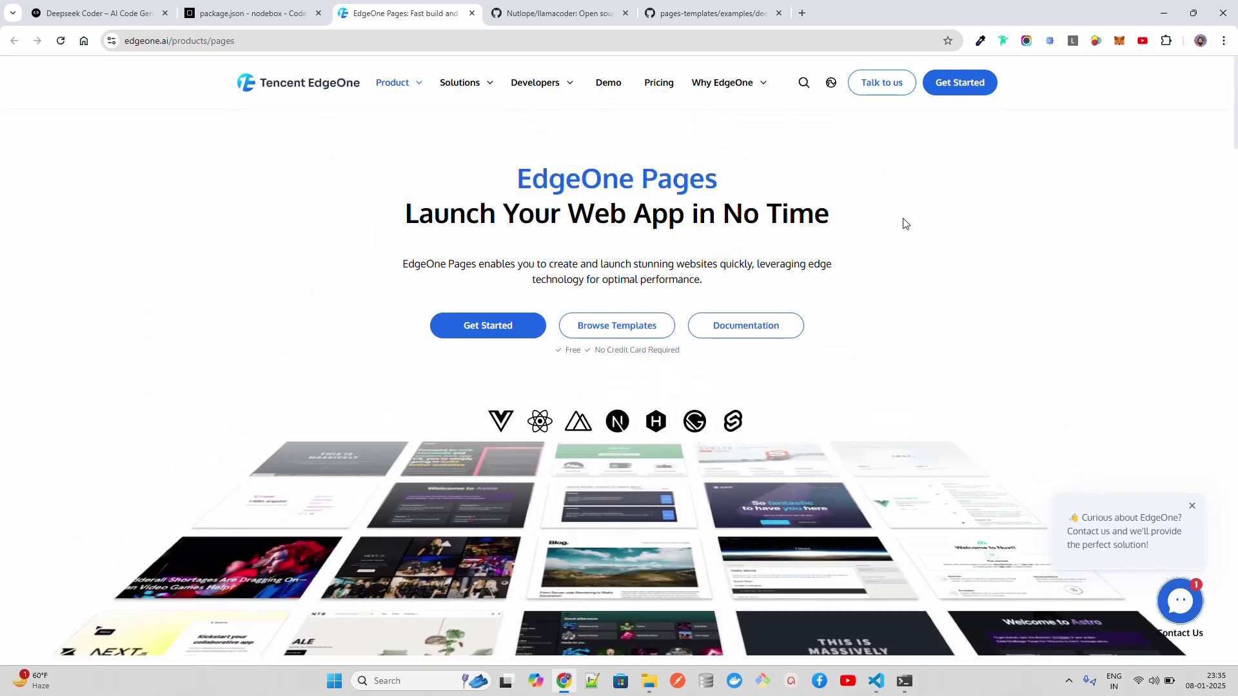
pyautogui.scroll(-10, 905, 223)
pyautogui.scroll(-3, 904, 223)
pyautogui.scroll(-4, 904, 223)
pyautogui.scroll(-4, 905, 223)
pyautogui.scroll(-5, 904, 223)
pyautogui.scroll(-3, 904, 224)
pyautogui.scroll(-4, 904, 223)
pyautogui.scroll(-4, 905, 223)
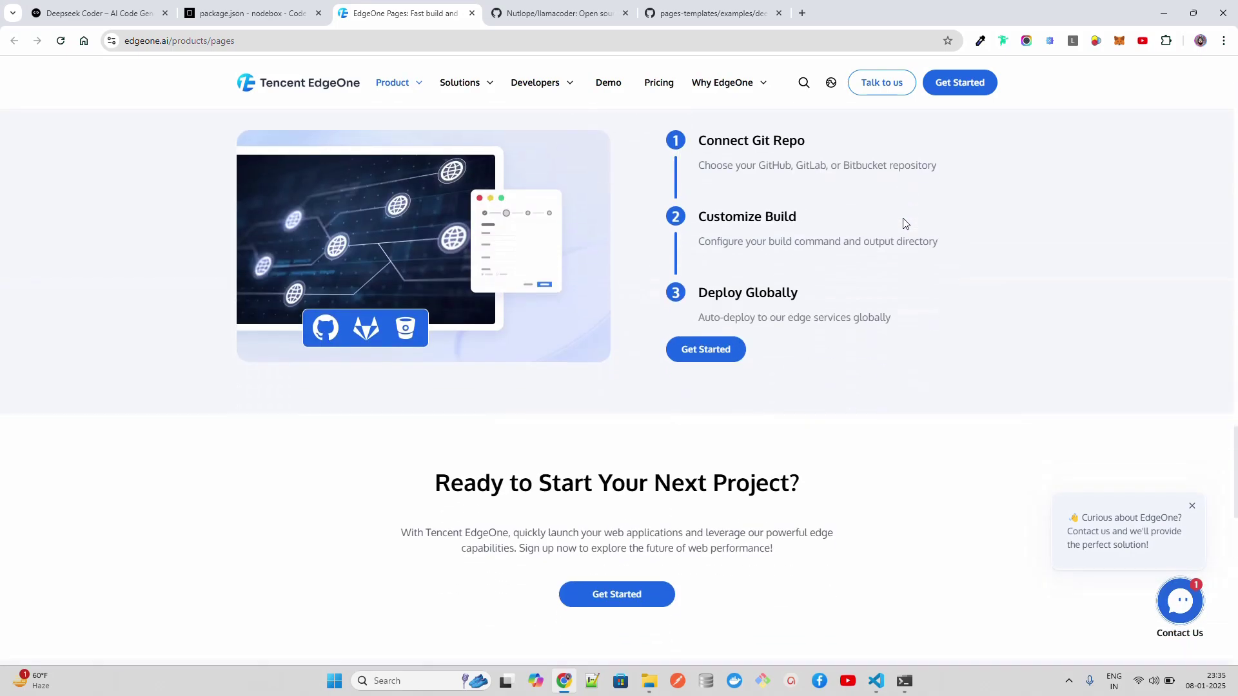
pyautogui.scroll(5, 905, 224)
pyautogui.scroll(5, 904, 223)
pyautogui.scroll(5, 904, 224)
pyautogui.scroll(1, 905, 224)
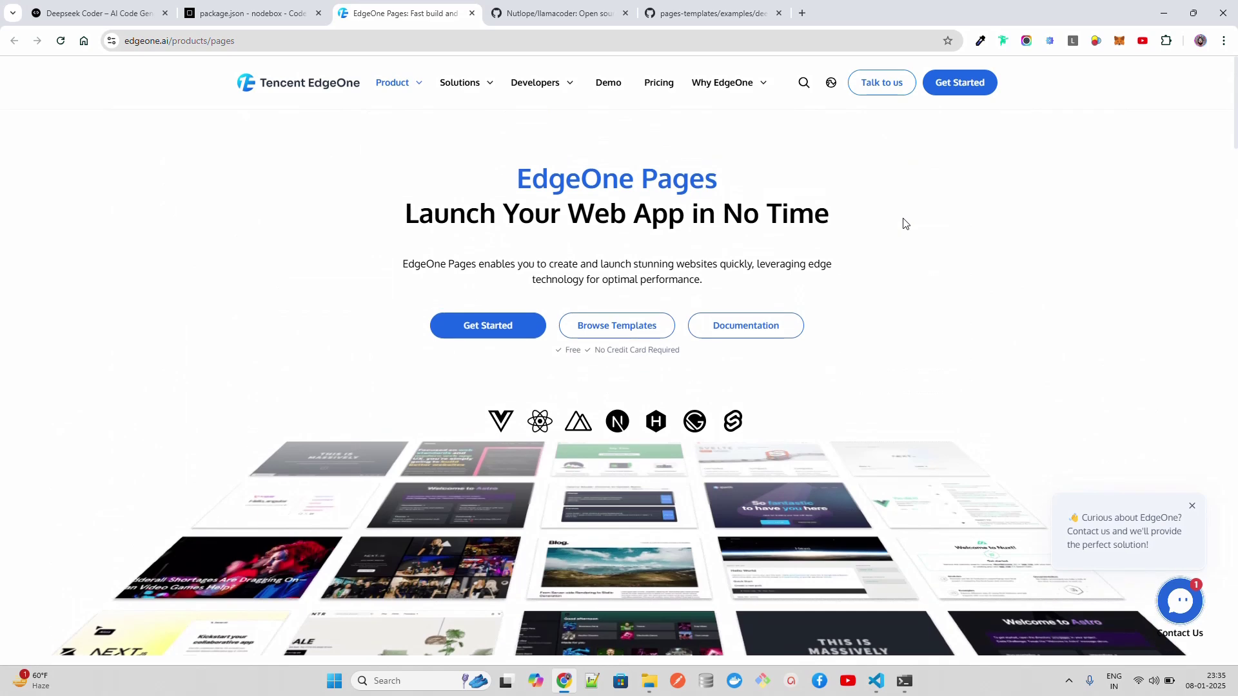
pyautogui.click(223, 12)
# Return to Deepseek Coder, then switch to the pages-templates deepseek example on GitHub
pyautogui.click(107, 13)
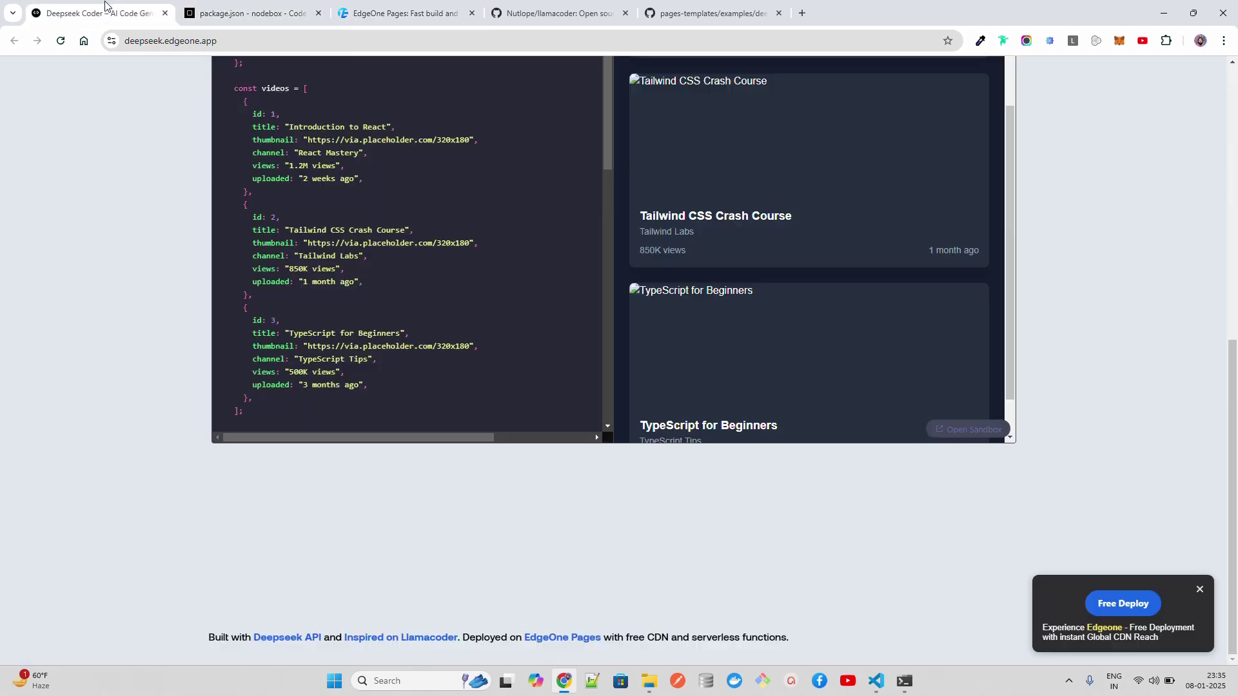
pyautogui.scroll(4, 172, 323)
pyautogui.scroll(-4, 229, 291)
pyautogui.hscroll(3, 229, 291)
pyautogui.moveTo(455, 442); pyautogui.dragTo(248, 441)
pyautogui.scroll(5, 124, 271)
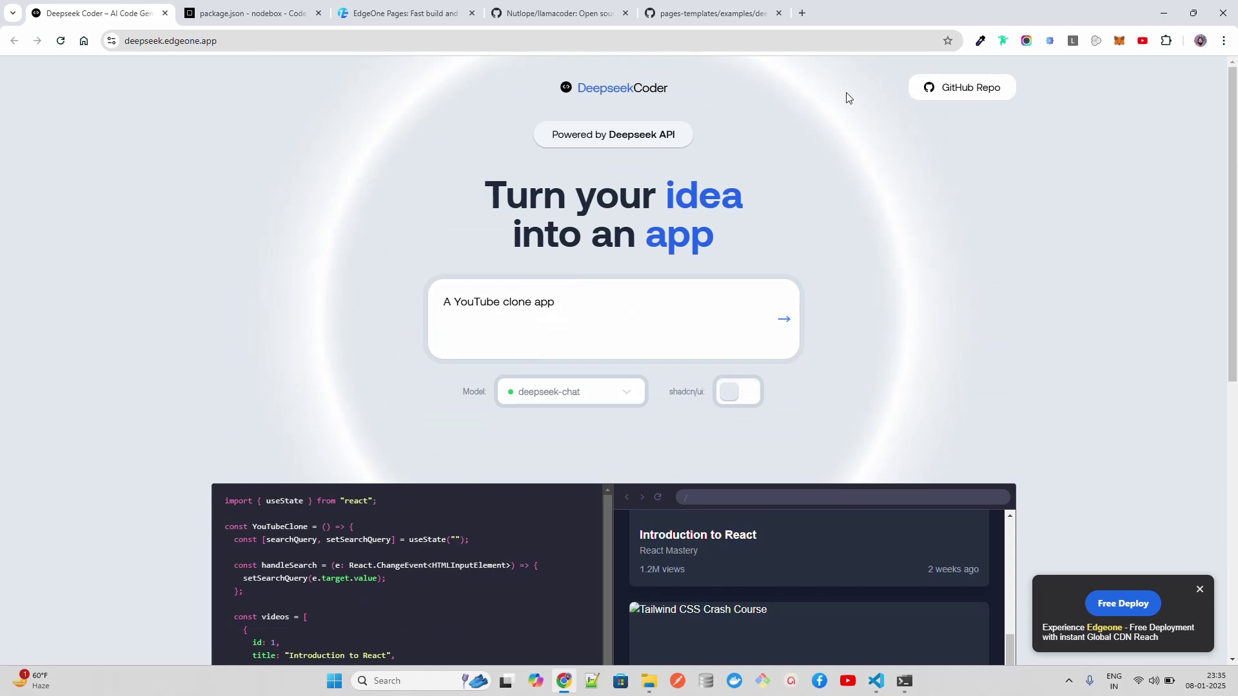
pyautogui.click(649, 17)
pyautogui.scroll(10, 601, 250)
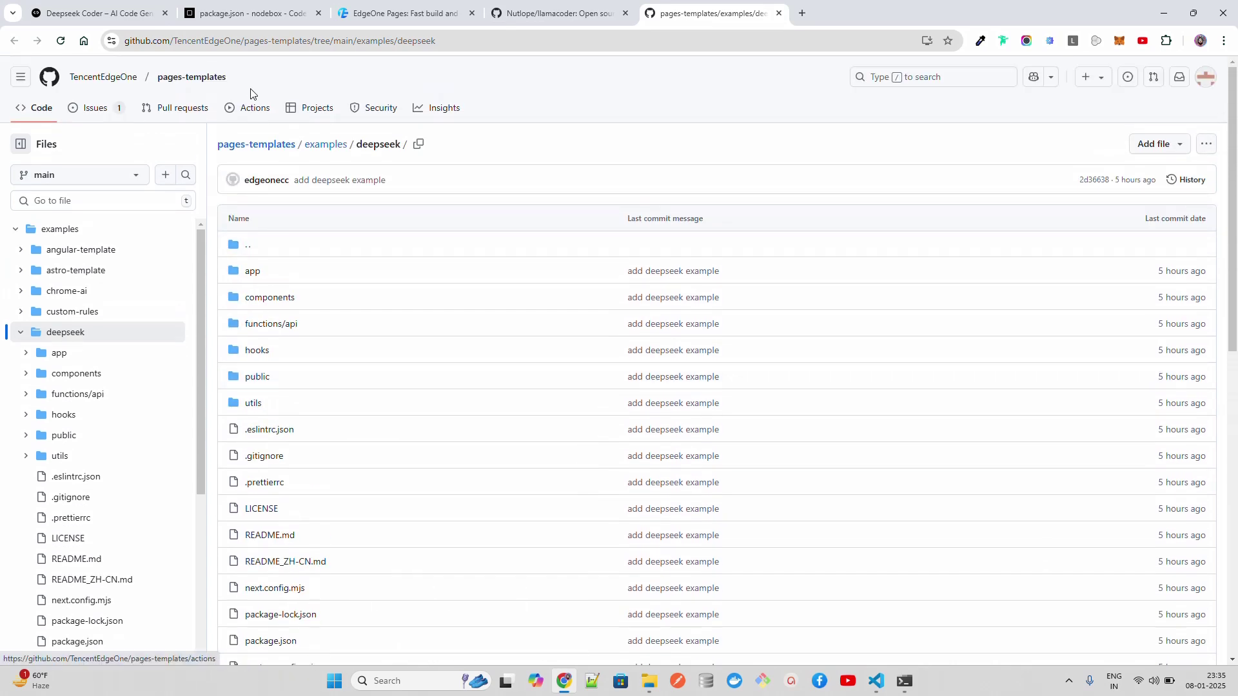
# Switch from GitHub back to the Deepseek Coder tab showing the YouTube clone preview
pyautogui.click(93, 13)
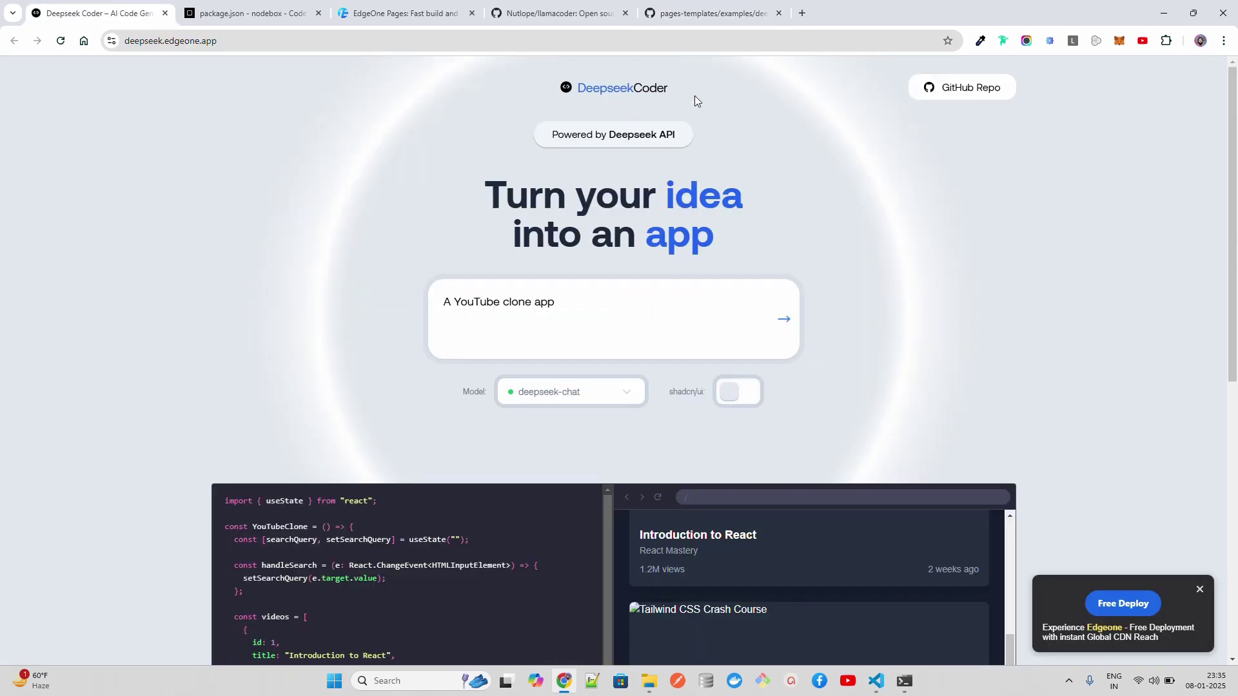